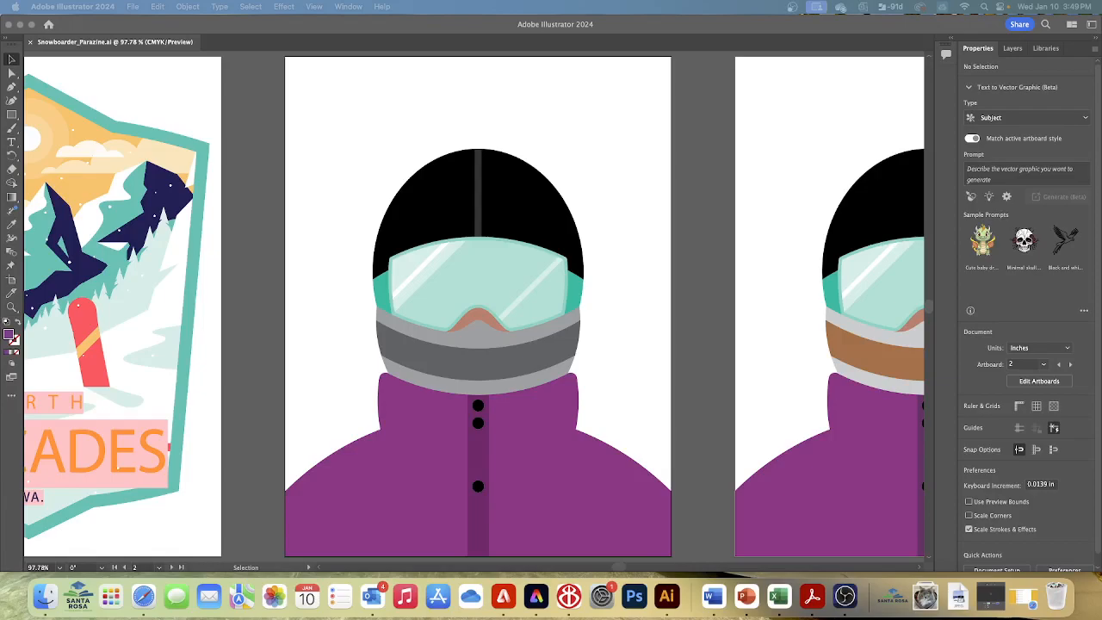
Open the Neutral swatch library and place its floating window beside the snowboarder illustration
{"action": "left_click", "coordinate": [347, 7]}
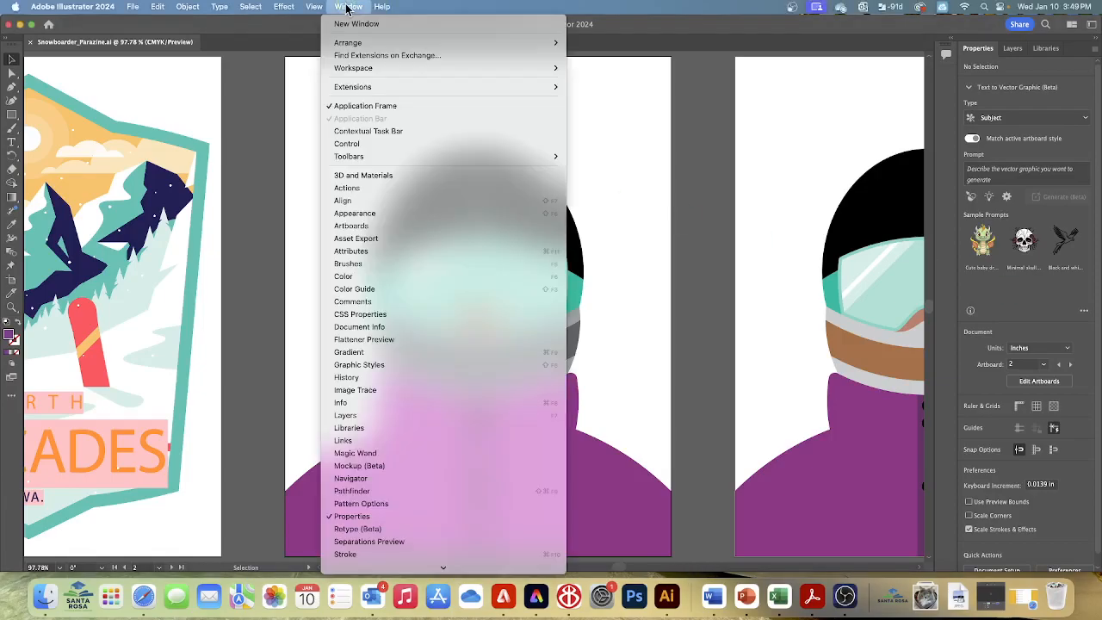
{"action": "scroll", "coordinate": [402, 331], "scroll_direction": "down", "scroll_amount": 5}
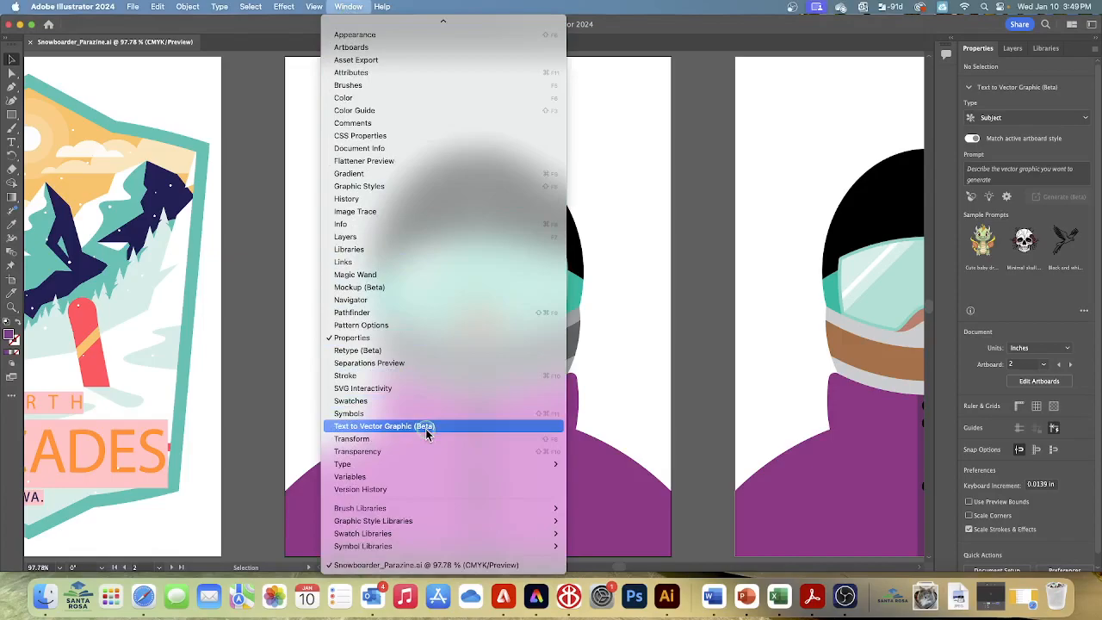
{"action": "mouse_move", "coordinate": [399, 540]}
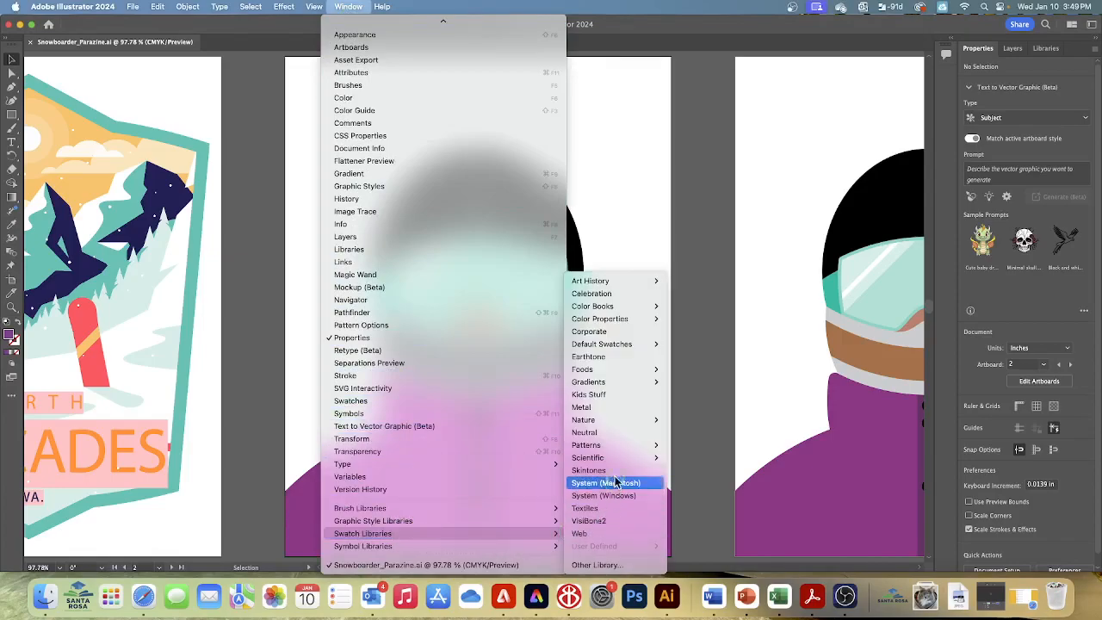
{"action": "left_click", "coordinate": [600, 433]}
{"action": "left_click_drag", "start_coordinate": [568, 293], "coordinate": [727, 178]}
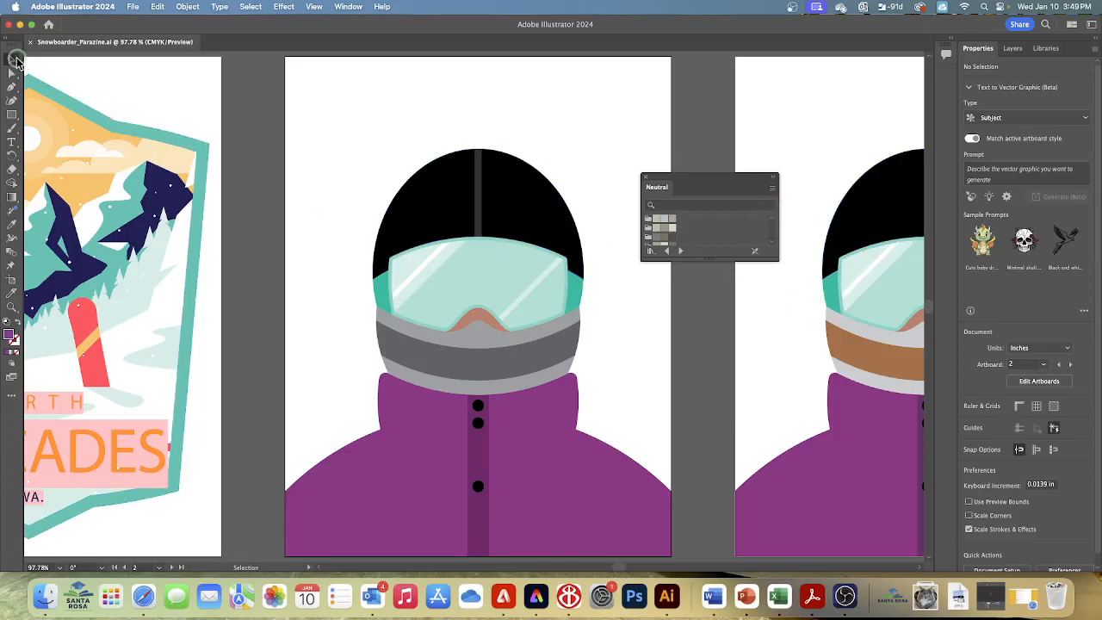
Select the dark middle band of the snowboarder's face covering and try Neutral library fills, settling on C=22 M=13 Y=26 K=30
{"action": "left_click", "coordinate": [343, 308]}
{"action": "left_click", "coordinate": [469, 367]}
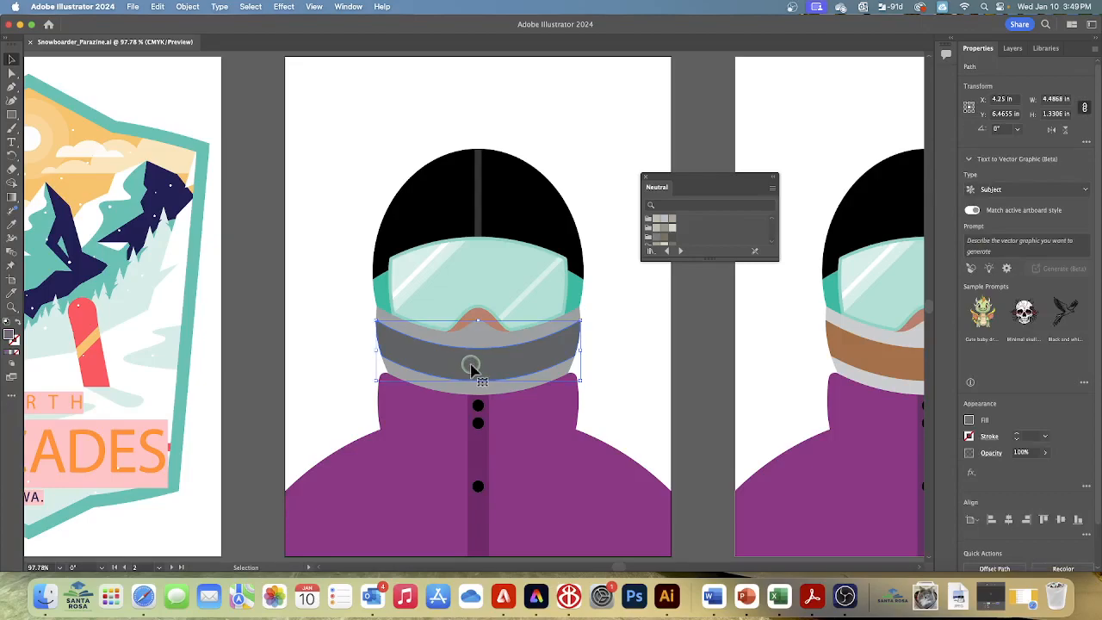
{"action": "left_click", "coordinate": [630, 315]}
{"action": "left_click", "coordinate": [671, 223]}
{"action": "left_click", "coordinate": [655, 223]}
{"action": "left_click", "coordinate": [655, 222]}
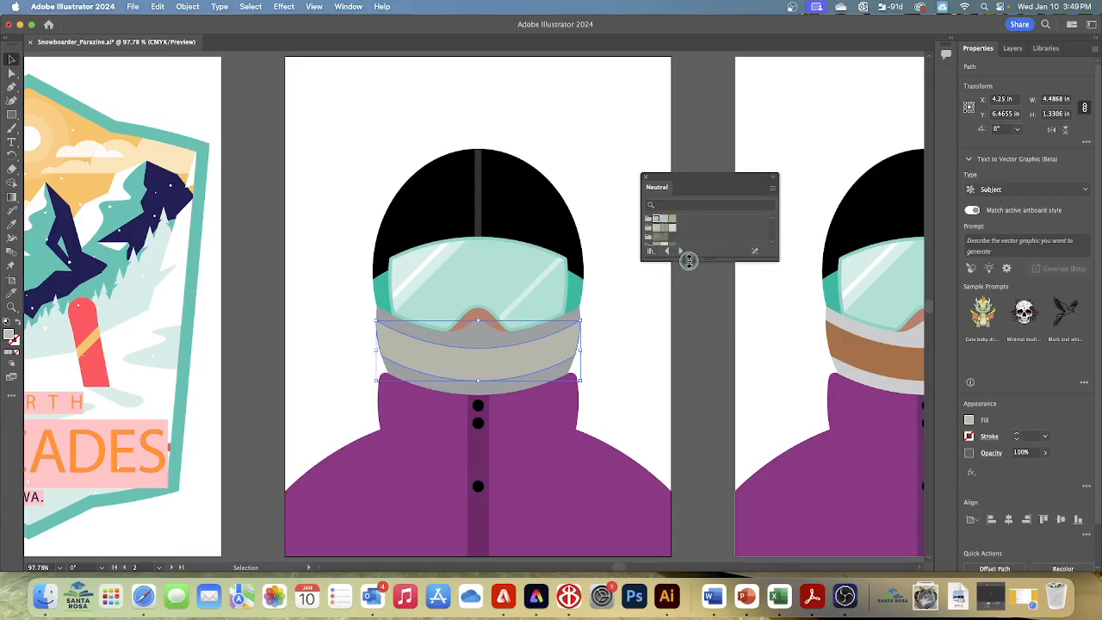
{"action": "scroll", "coordinate": [677, 237], "scroll_direction": "down", "scroll_amount": 2}
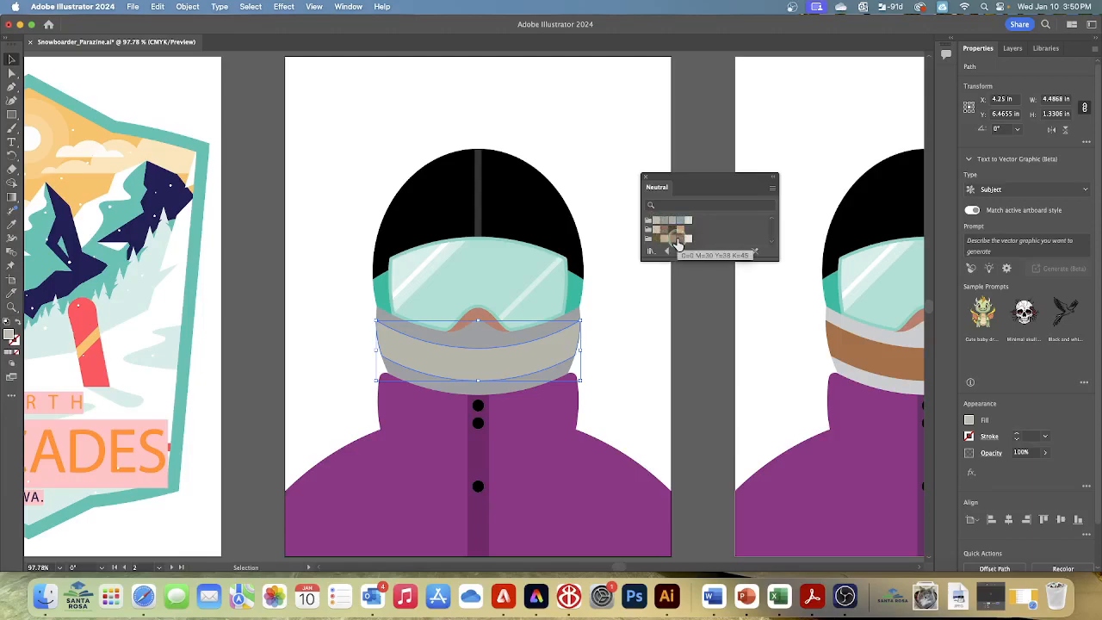
{"action": "left_click", "coordinate": [663, 239]}
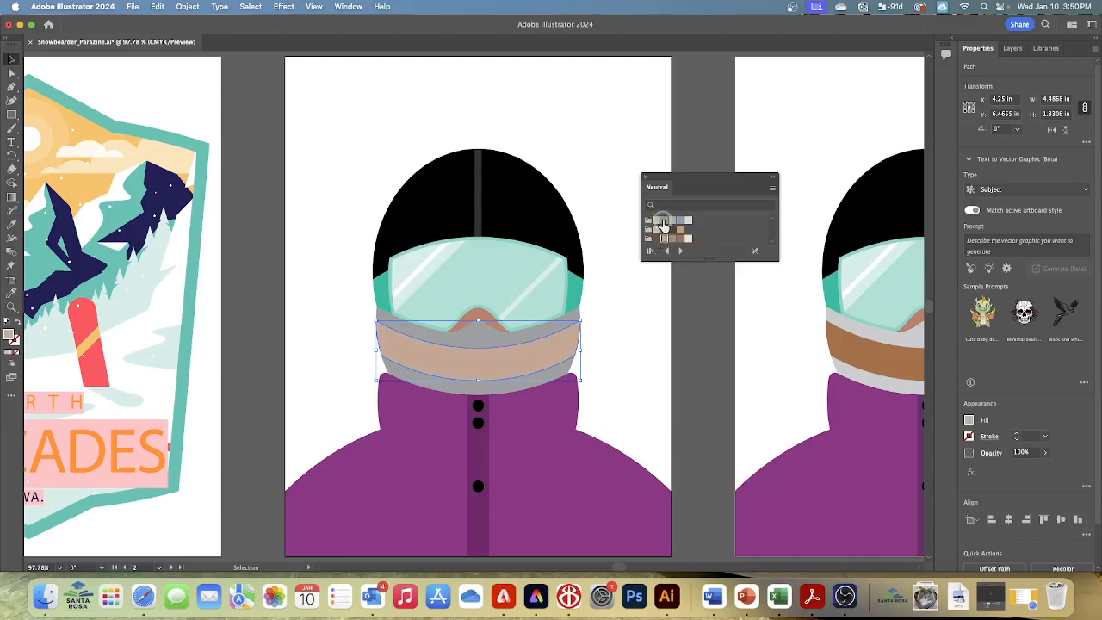
{"action": "left_click", "coordinate": [664, 221]}
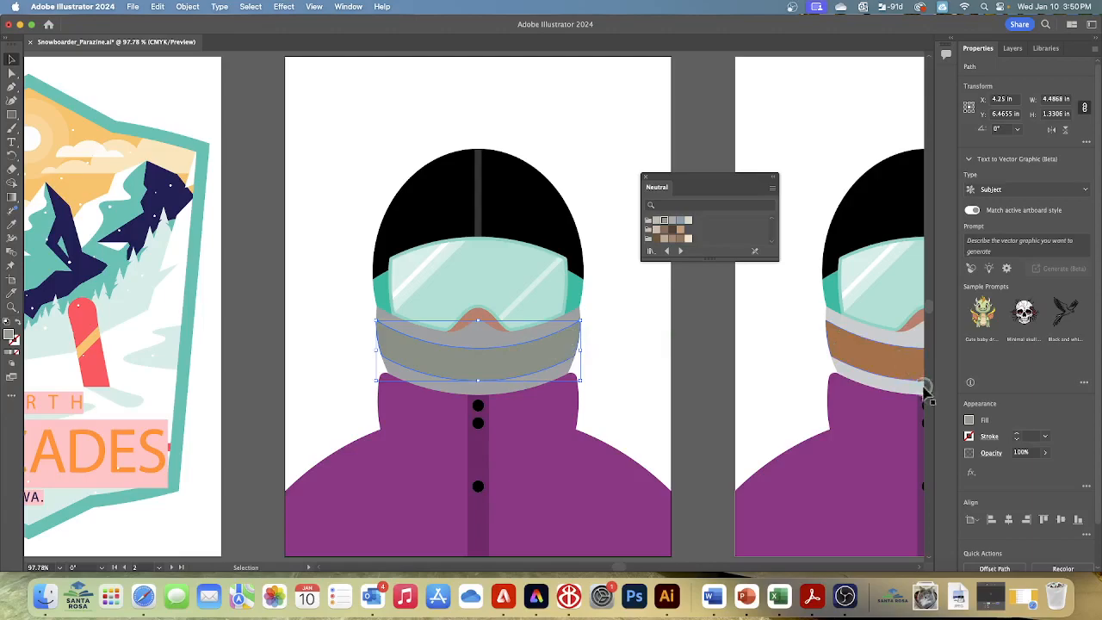
Start a new swatch from the middle band's fill and name it Beige
{"action": "left_click", "coordinate": [969, 420]}
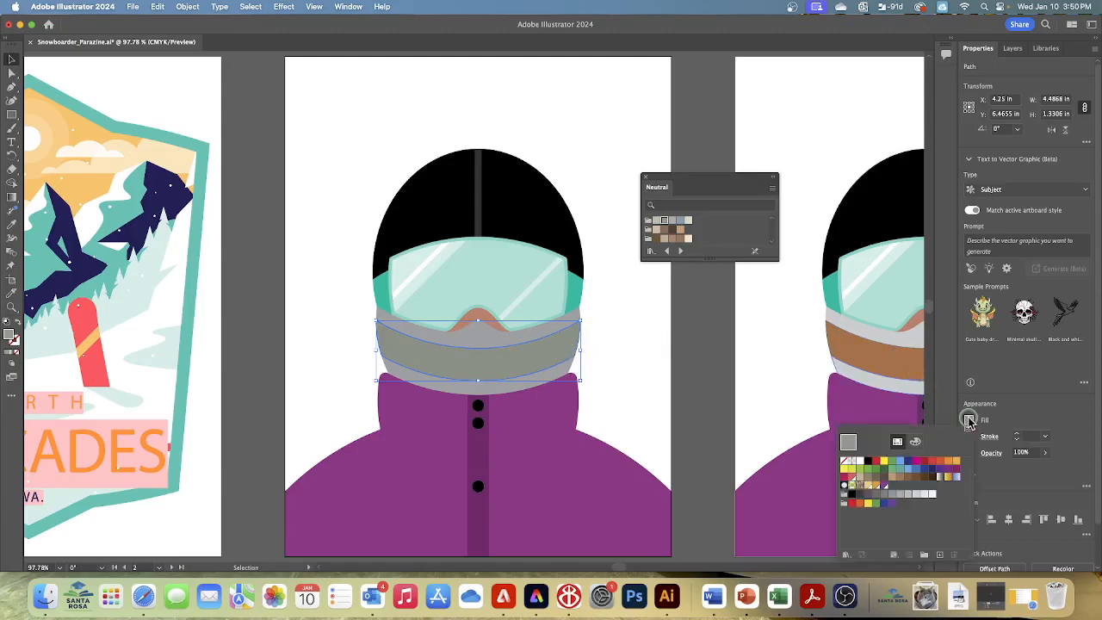
{"action": "left_click", "coordinate": [938, 553]}
{"action": "left_click_drag", "start_coordinate": [502, 181], "coordinate": [714, 269]}
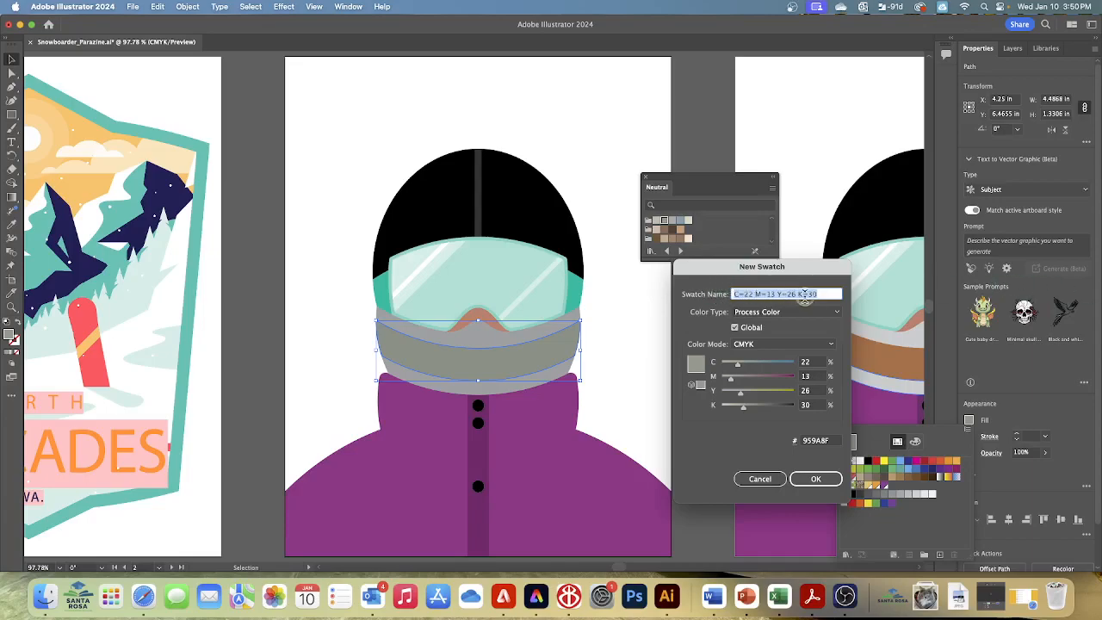
{"action": "type", "text": "Be"}
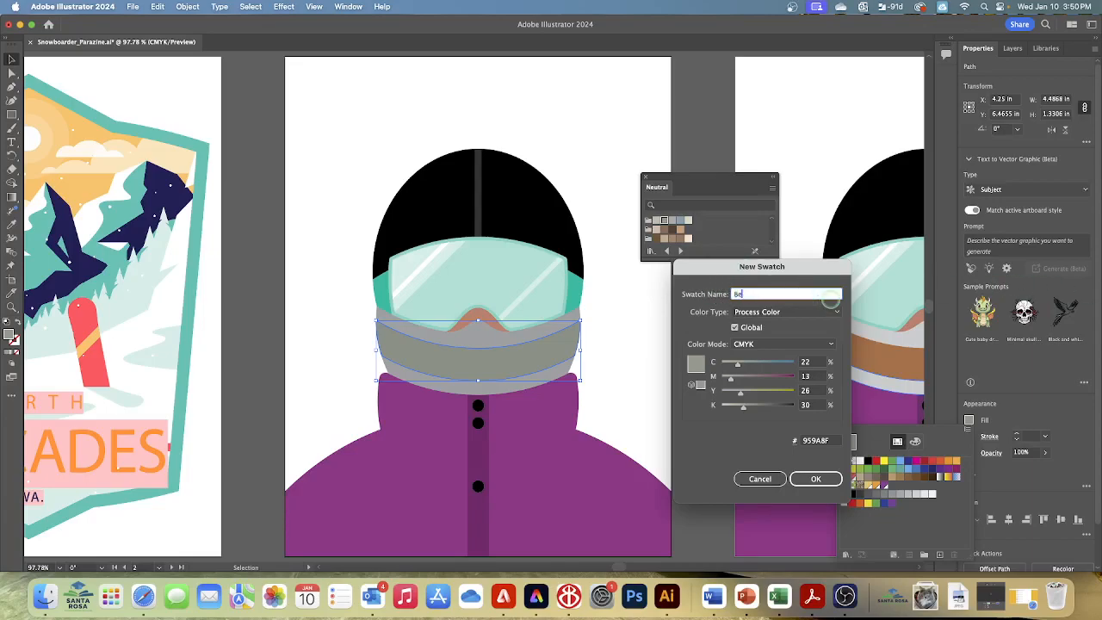
{"action": "type", "text": "ige"}
Set the Beige swatch's CMYK values to C 24, M 30, Y 59, K 0 and save the swatch
{"action": "left_click", "coordinate": [805, 361]}
{"action": "type", "text": "24"}
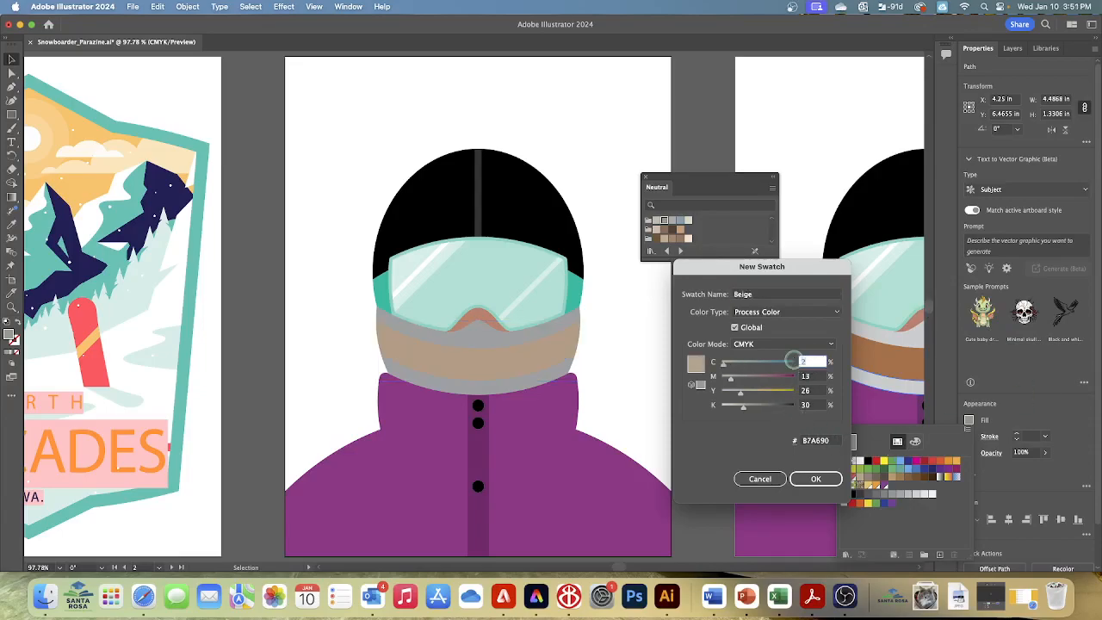
{"action": "key", "text": "Tab"}
{"action": "type", "text": "30"}
{"action": "key", "text": "Tab"}
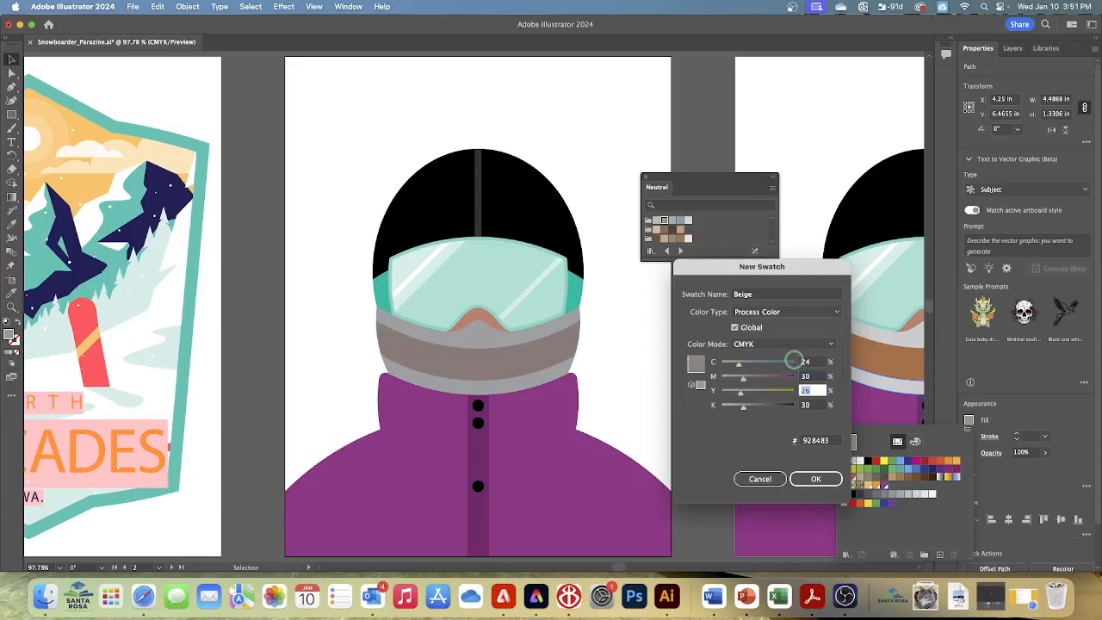
{"action": "type", "text": "59"}
{"action": "key", "text": "Tab"}
{"action": "type", "text": "0"}
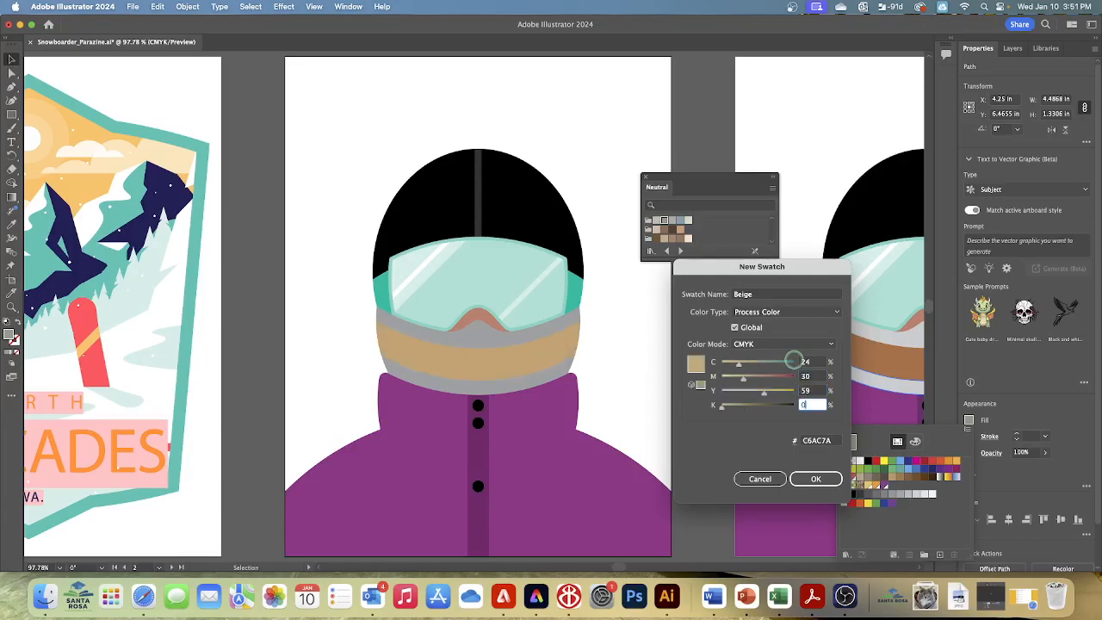
{"action": "left_click", "coordinate": [813, 477]}
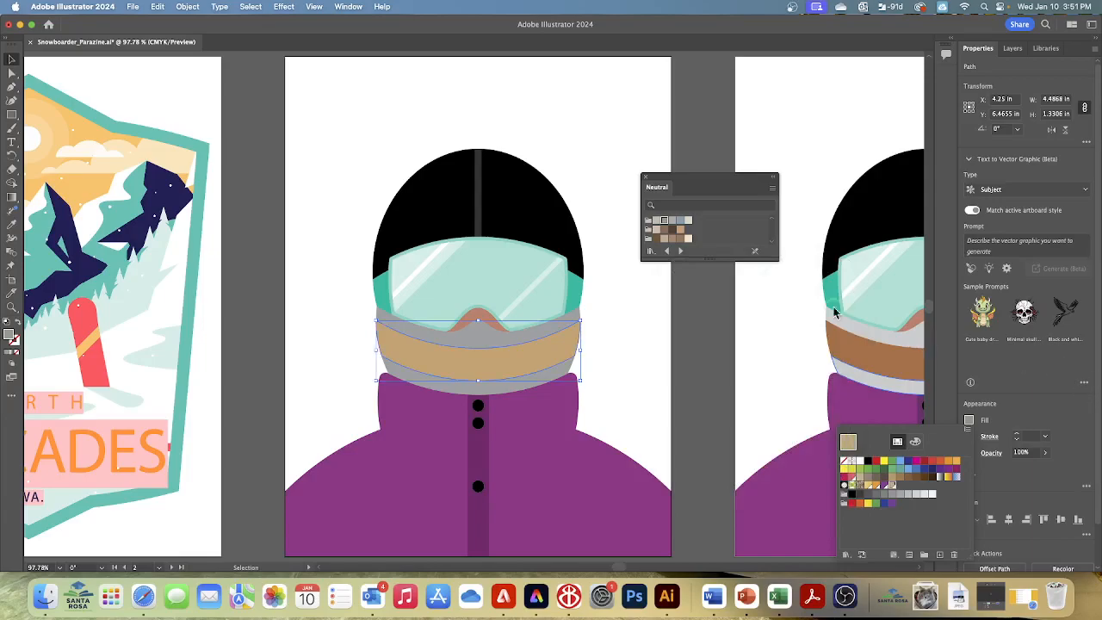
Close the Neutral swatch library and show the fill swatches for the middle band
{"action": "left_click", "coordinate": [649, 184]}
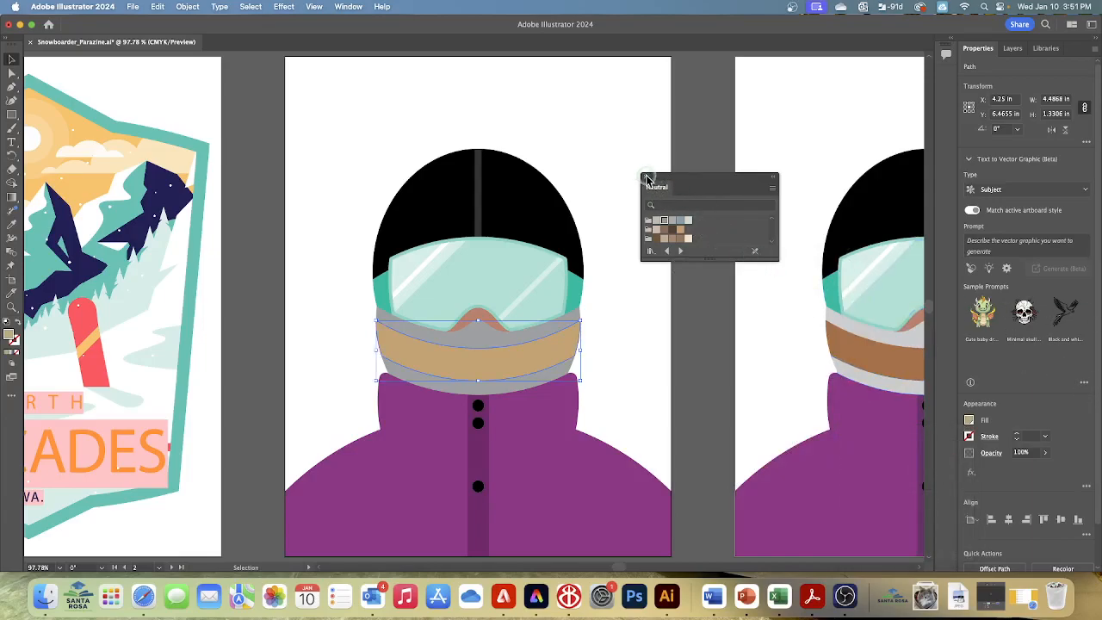
{"action": "left_click", "coordinate": [641, 177]}
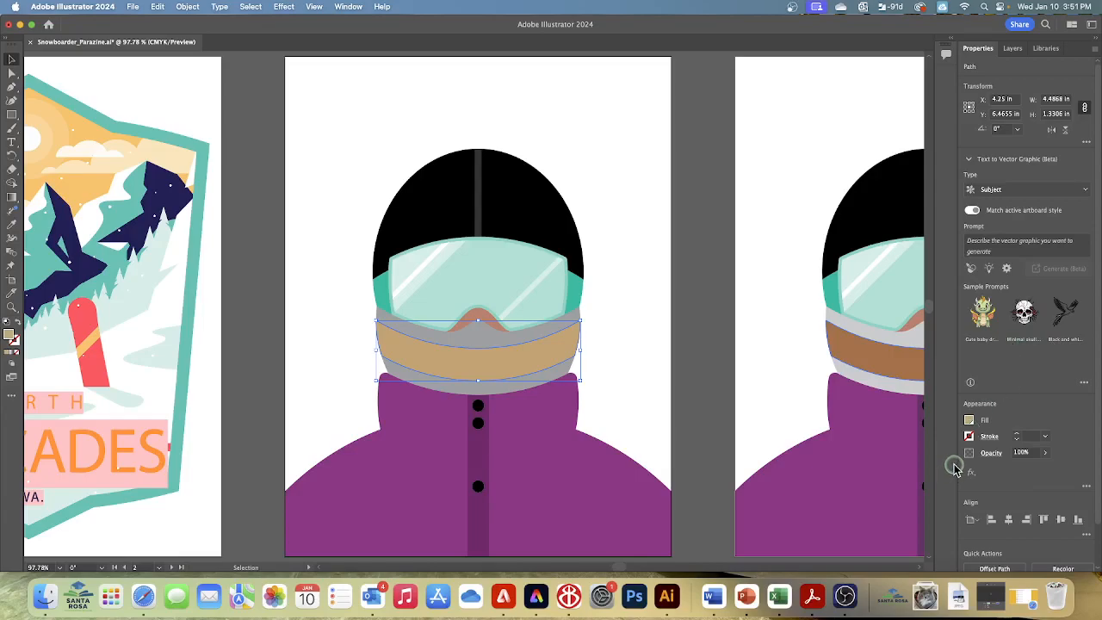
{"action": "left_click", "coordinate": [969, 420]}
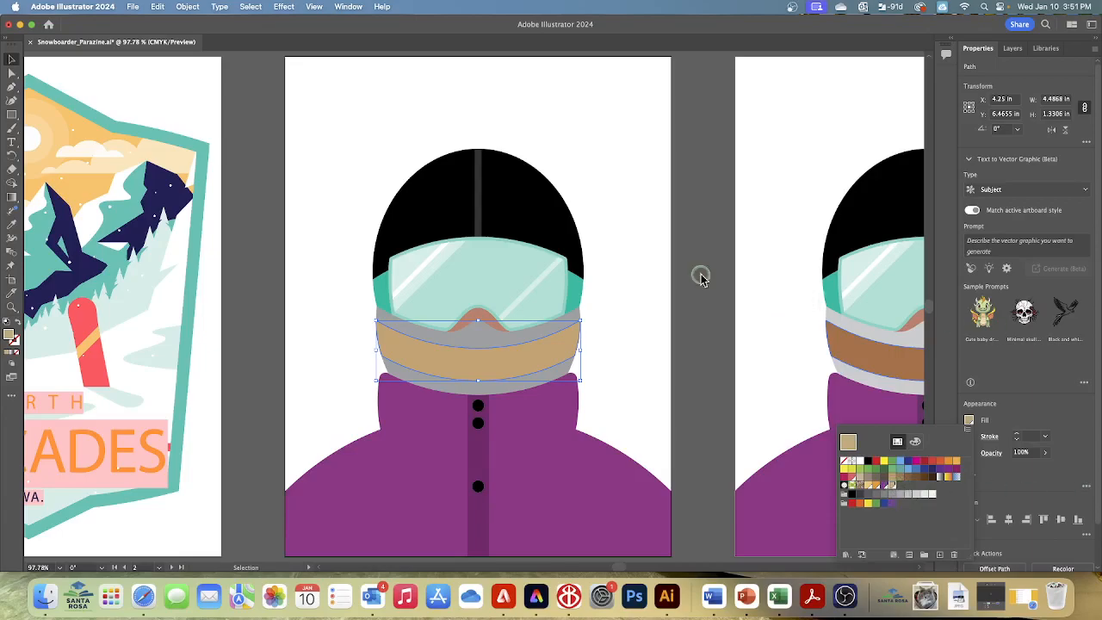
Deselect the middle band and save the document
{"action": "left_click", "coordinate": [250, 7]}
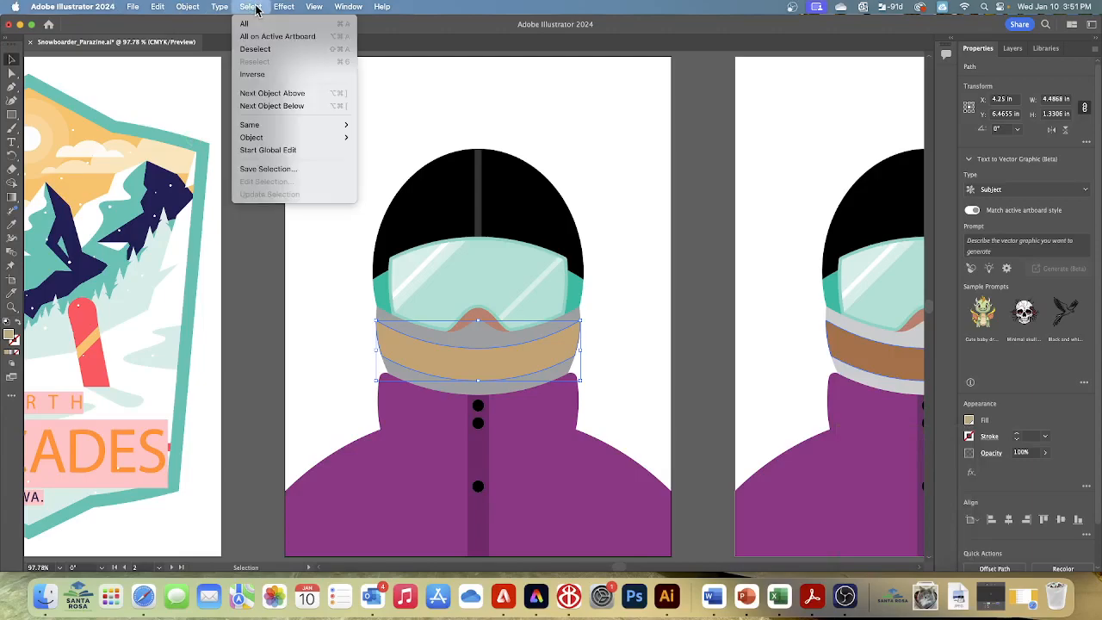
{"action": "left_click", "coordinate": [259, 47]}
{"action": "left_click", "coordinate": [133, 7]}
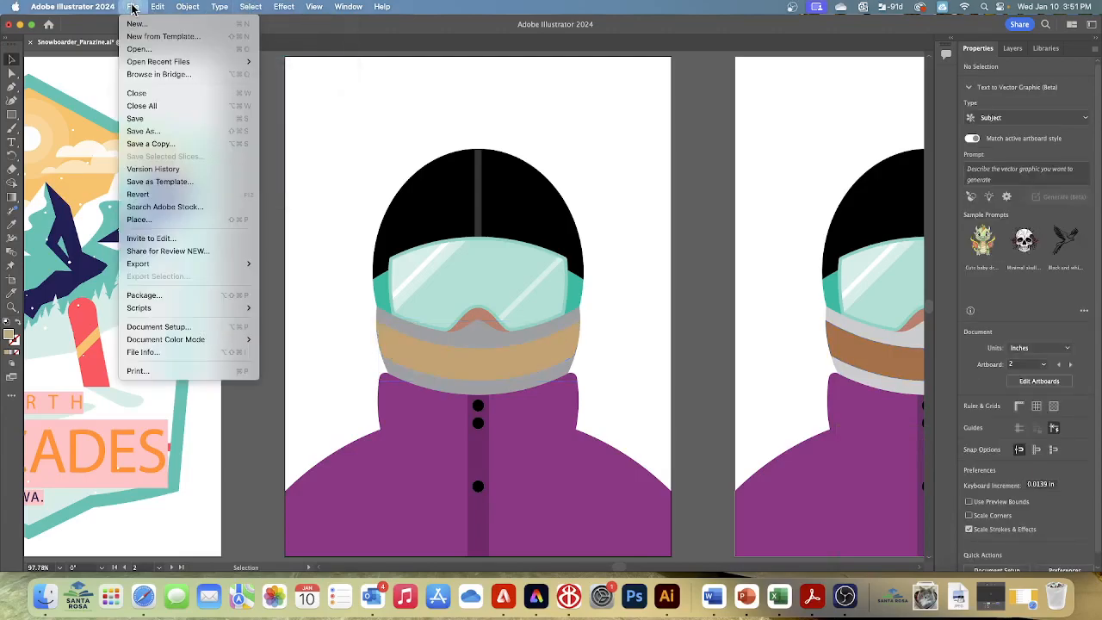
{"action": "left_click", "coordinate": [142, 119]}
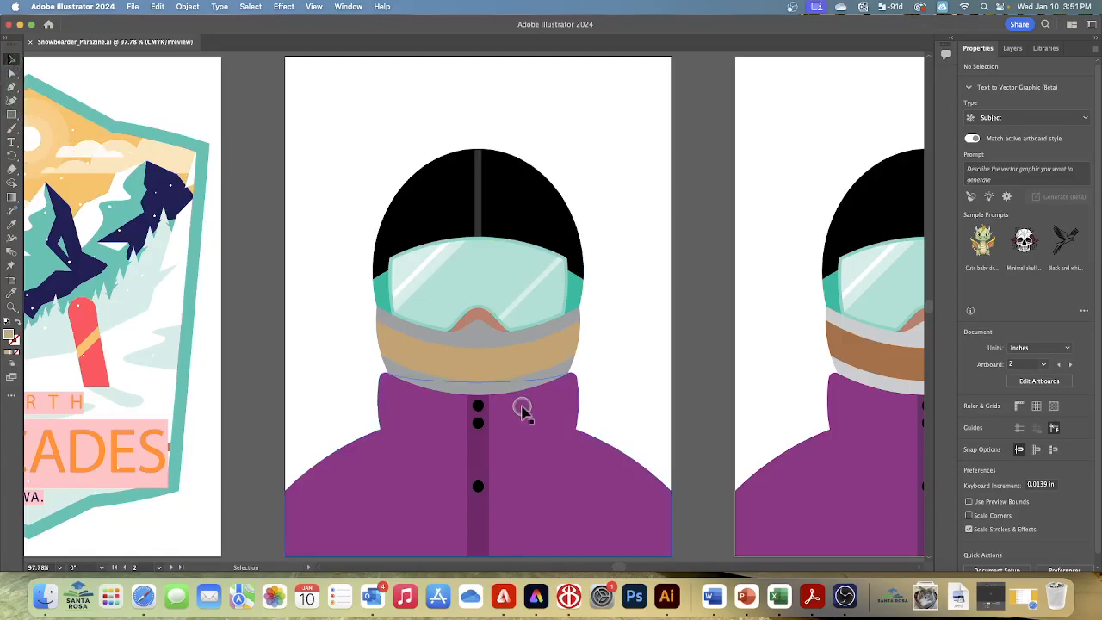
Fill the grey strips above and below the middle band with the Beige swatch at a 60% tint
{"action": "left_click", "coordinate": [498, 344]}
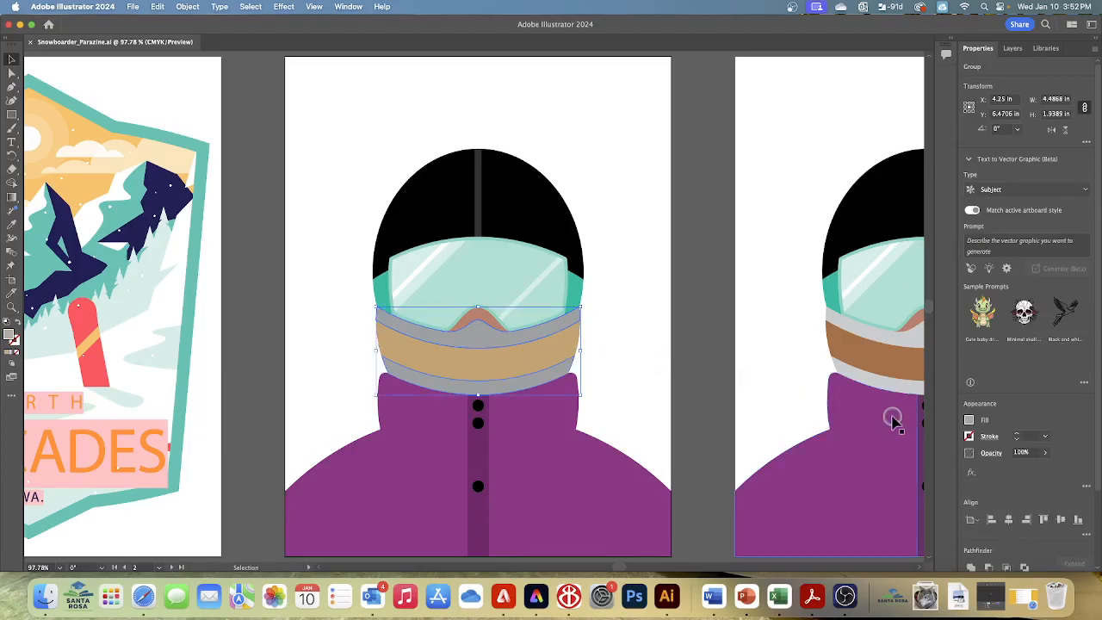
{"action": "left_click", "coordinate": [969, 420]}
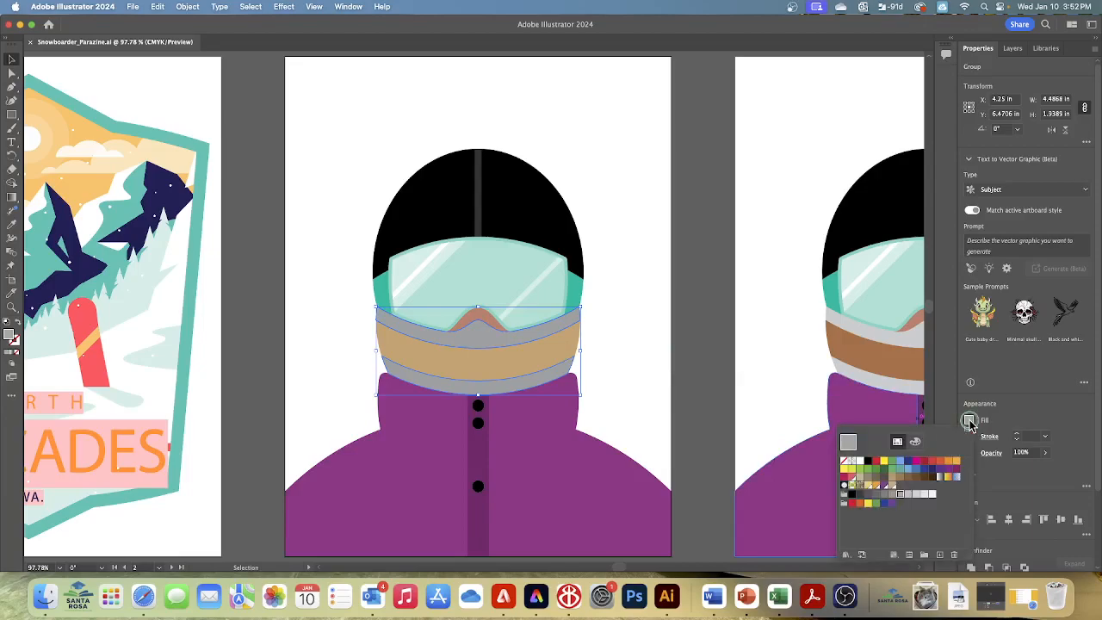
{"action": "left_click", "coordinate": [894, 487]}
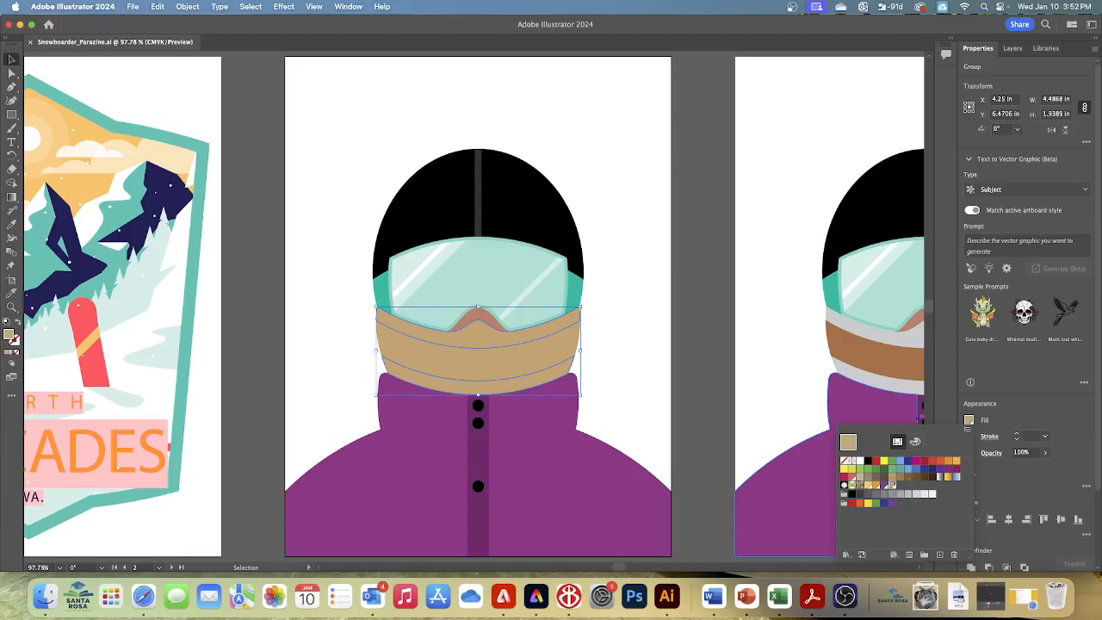
{"action": "left_click", "coordinate": [915, 443]}
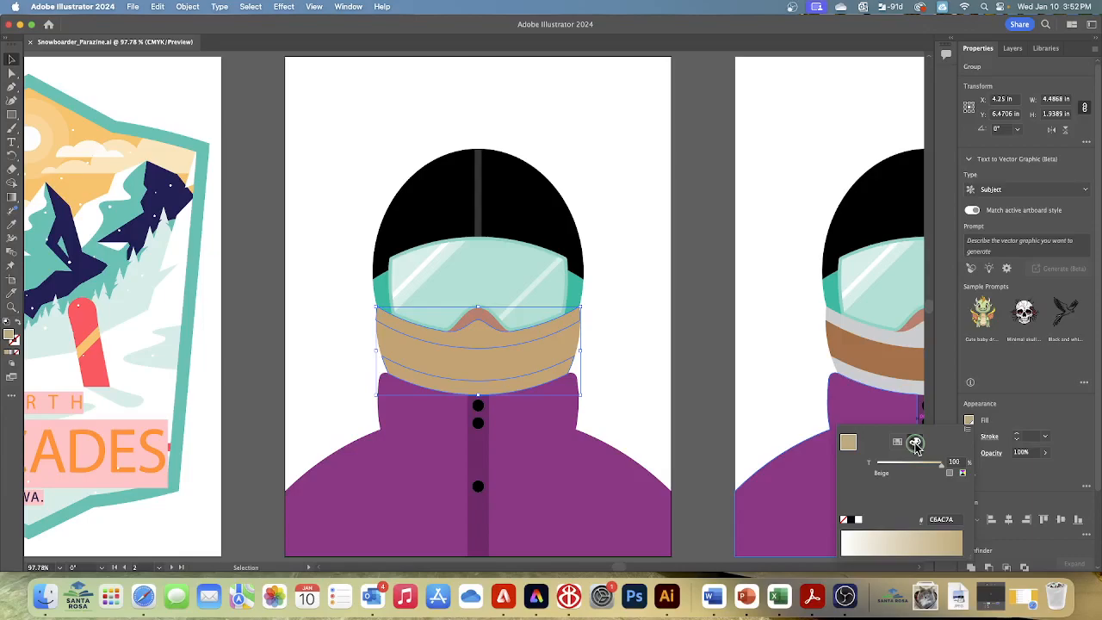
{"action": "left_click_drag", "start_coordinate": [943, 467], "coordinate": [915, 469]}
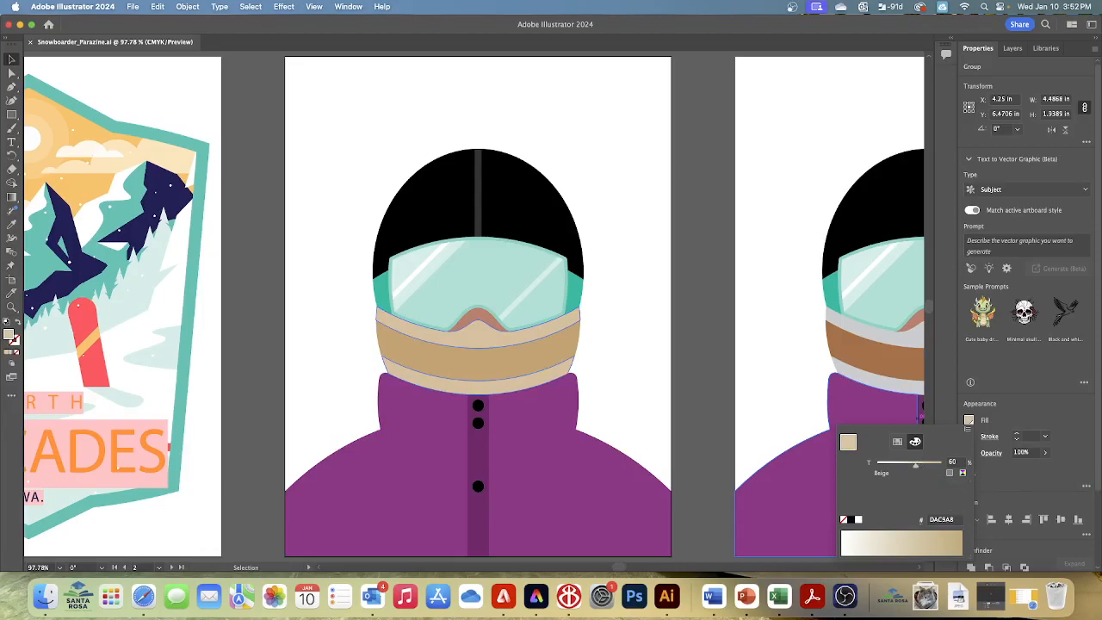
Save the strips' 60% Beige tint as a new swatch
{"action": "left_click", "coordinate": [897, 442]}
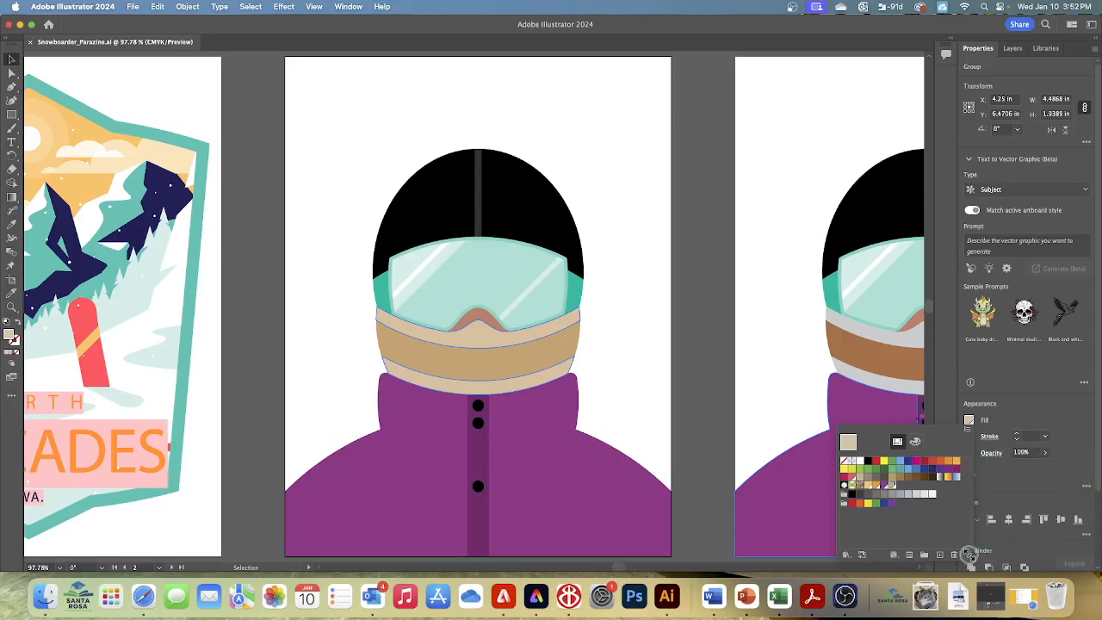
{"action": "left_click", "coordinate": [941, 555]}
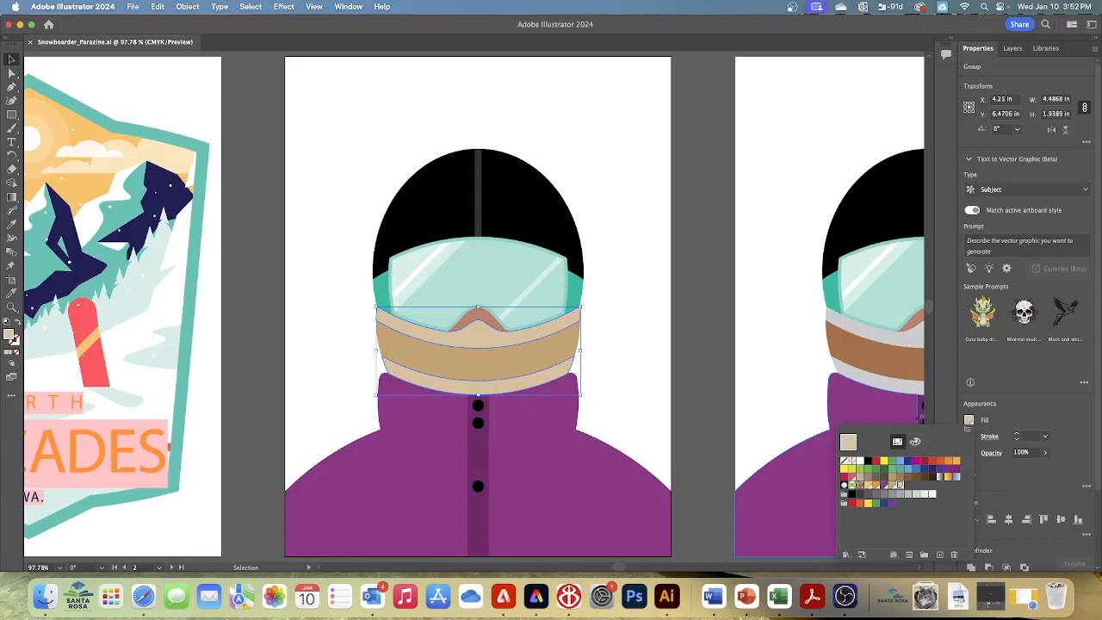
{"action": "left_click", "coordinate": [939, 555]}
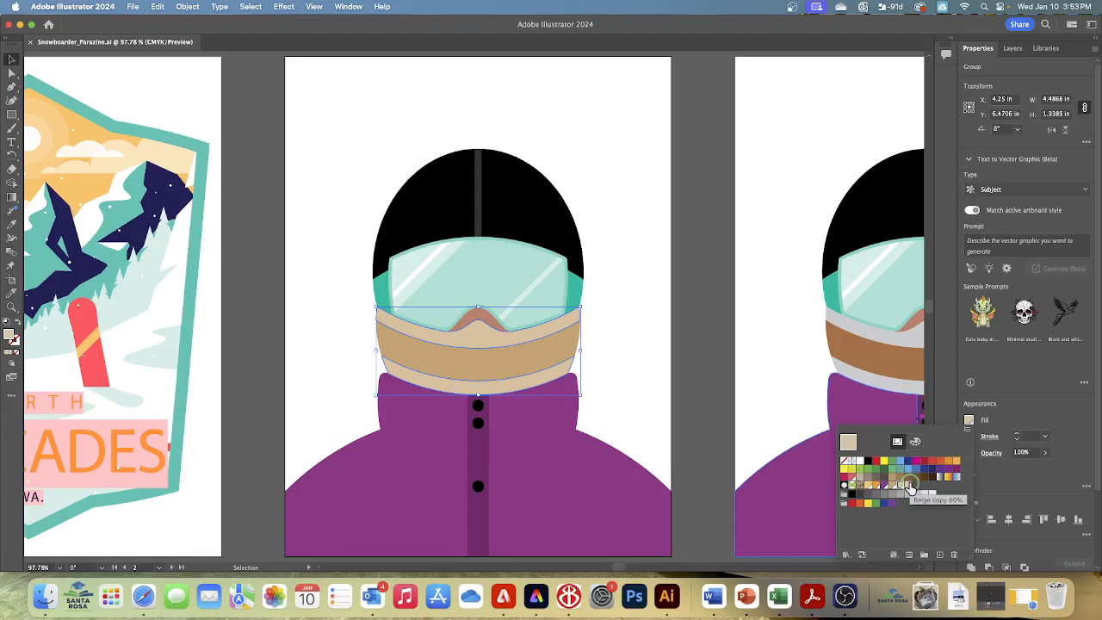
Undo the last swatch application and show the strips' fill swatches again
{"action": "left_click", "coordinate": [162, 7]}
{"action": "left_click", "coordinate": [163, 7]}
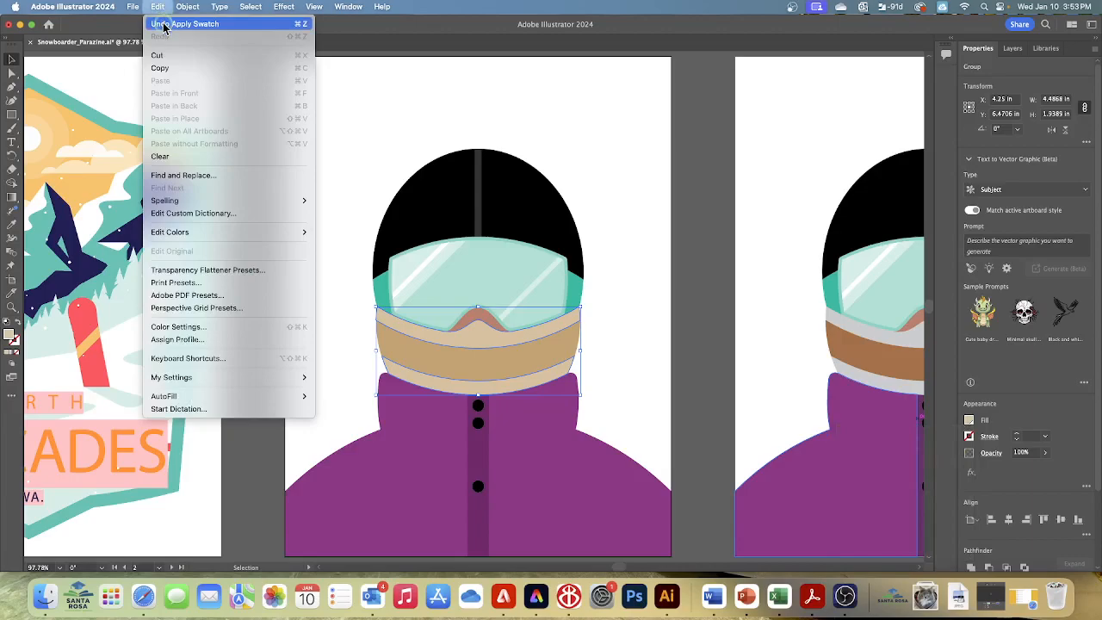
{"action": "left_click", "coordinate": [163, 24]}
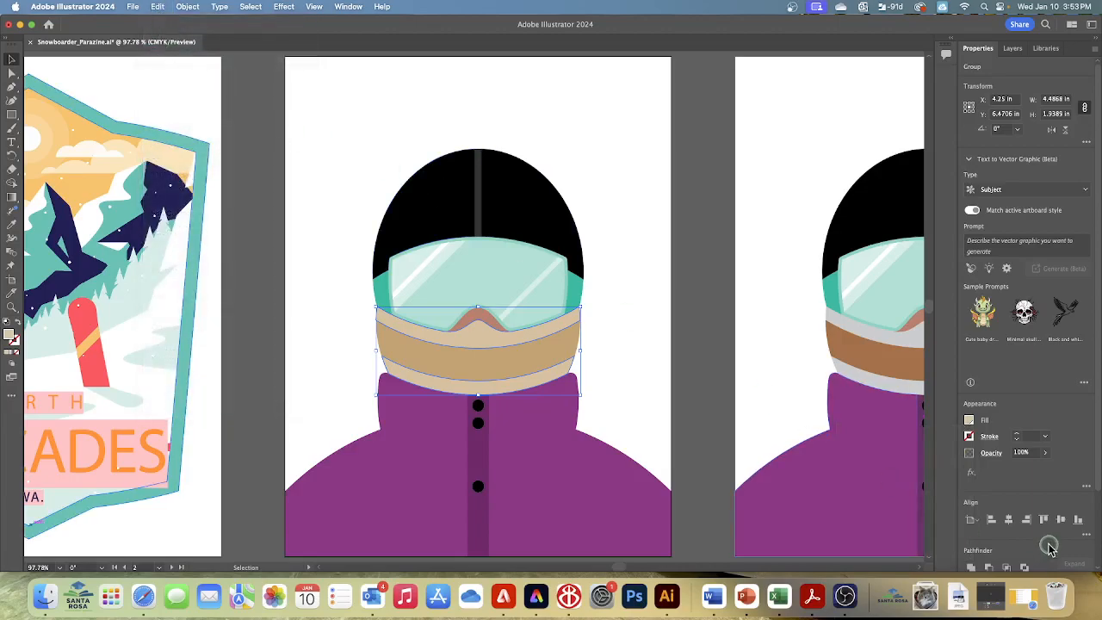
{"action": "left_click", "coordinate": [969, 420]}
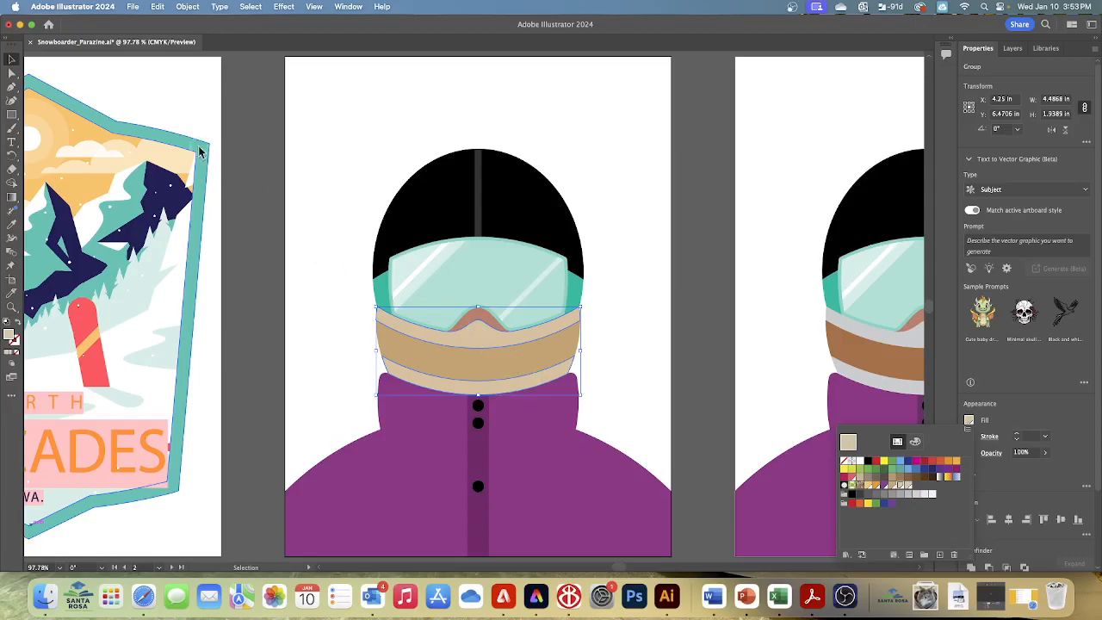
Deselect the grouped strips of the face covering and save the document
{"action": "left_click", "coordinate": [250, 6]}
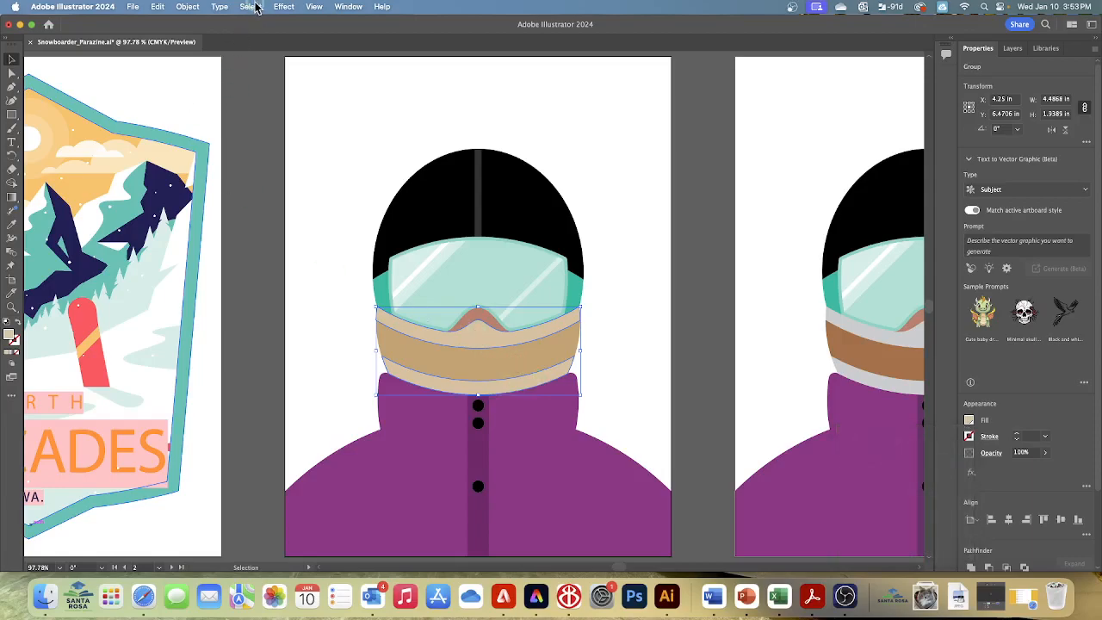
{"action": "left_click", "coordinate": [250, 6]}
{"action": "left_click", "coordinate": [255, 48]}
{"action": "left_click", "coordinate": [136, 7]}
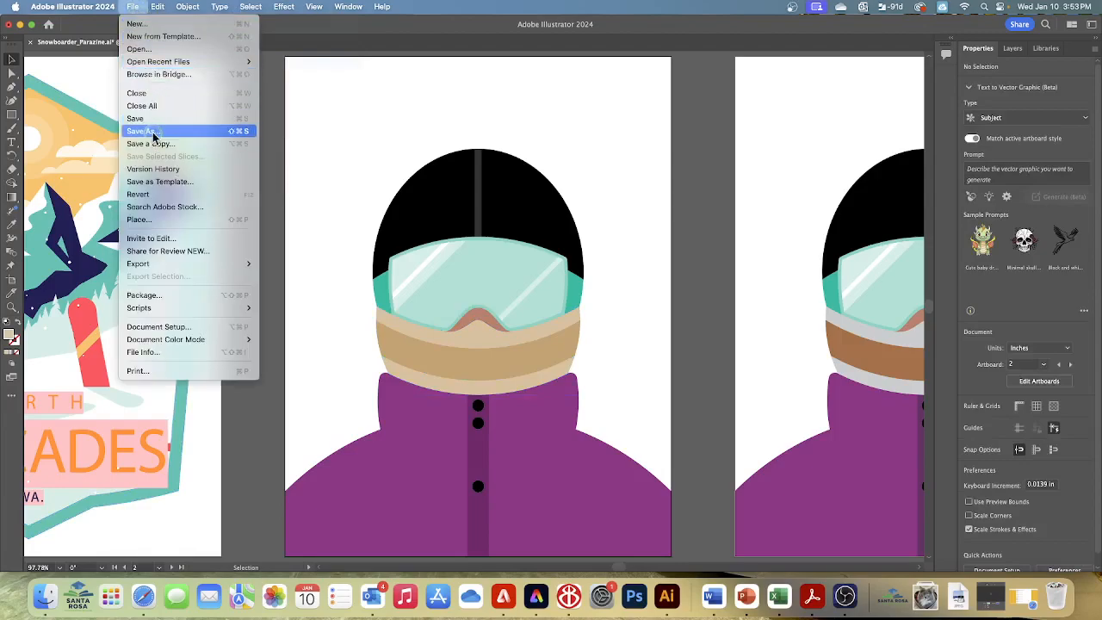
{"action": "left_click", "coordinate": [137, 118]}
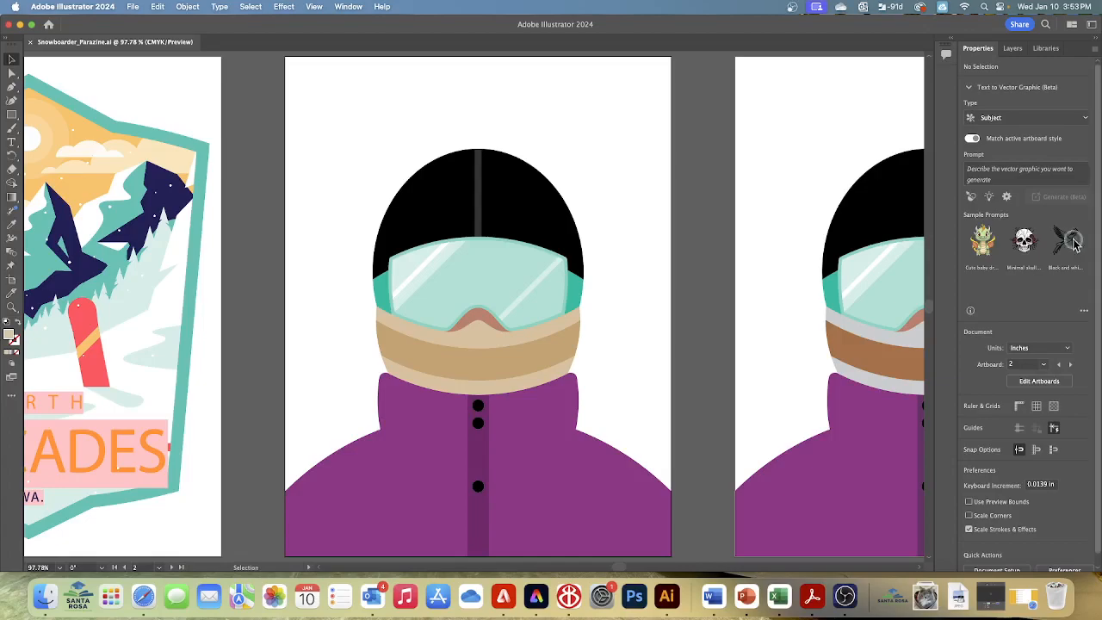
Use the Eyedropper to copy the light beige strip fill from the middle artboard onto both grey face-covering strips on the third artboard
{"action": "left_click", "coordinate": [312, 7]}
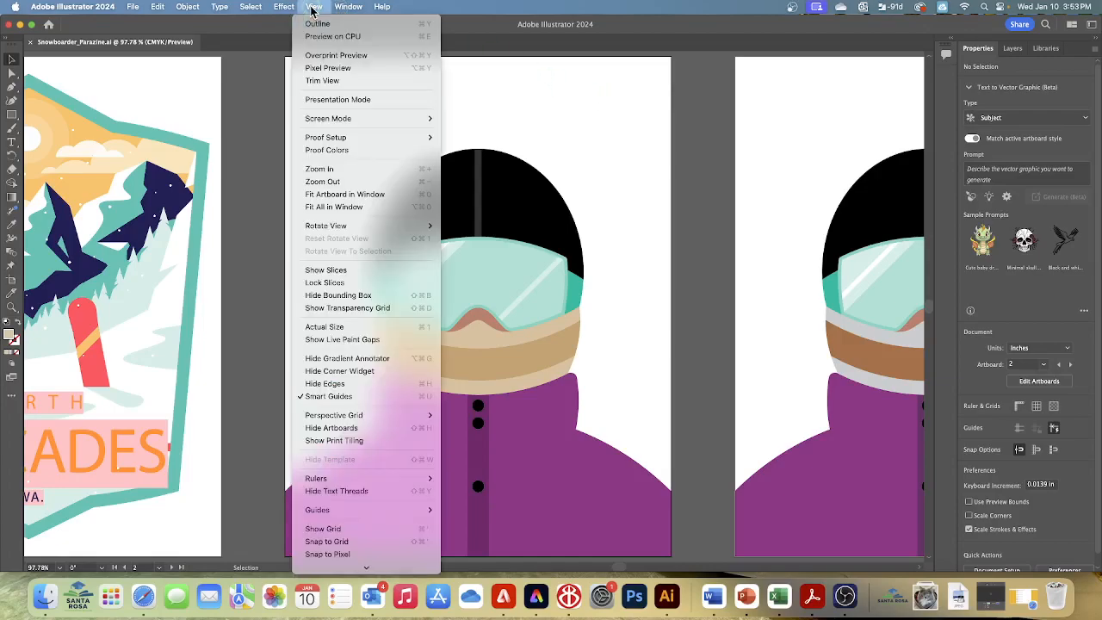
{"action": "left_click", "coordinate": [347, 209]}
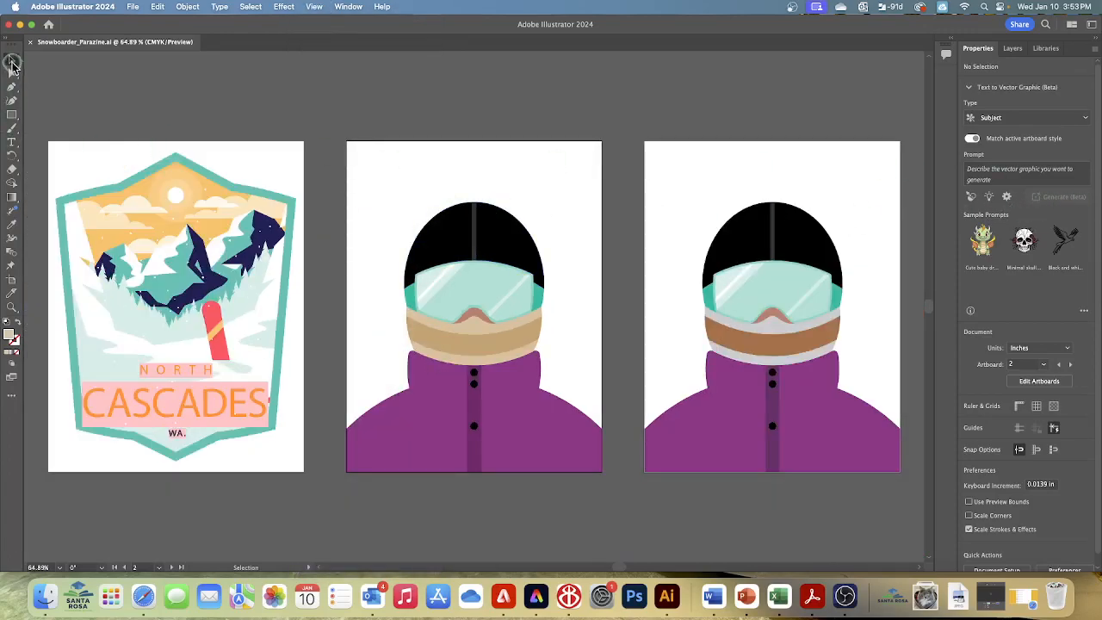
{"action": "left_click", "coordinate": [11, 60]}
{"action": "scroll", "coordinate": [740, 332], "scroll_direction": "left", "scroll_amount": 1}
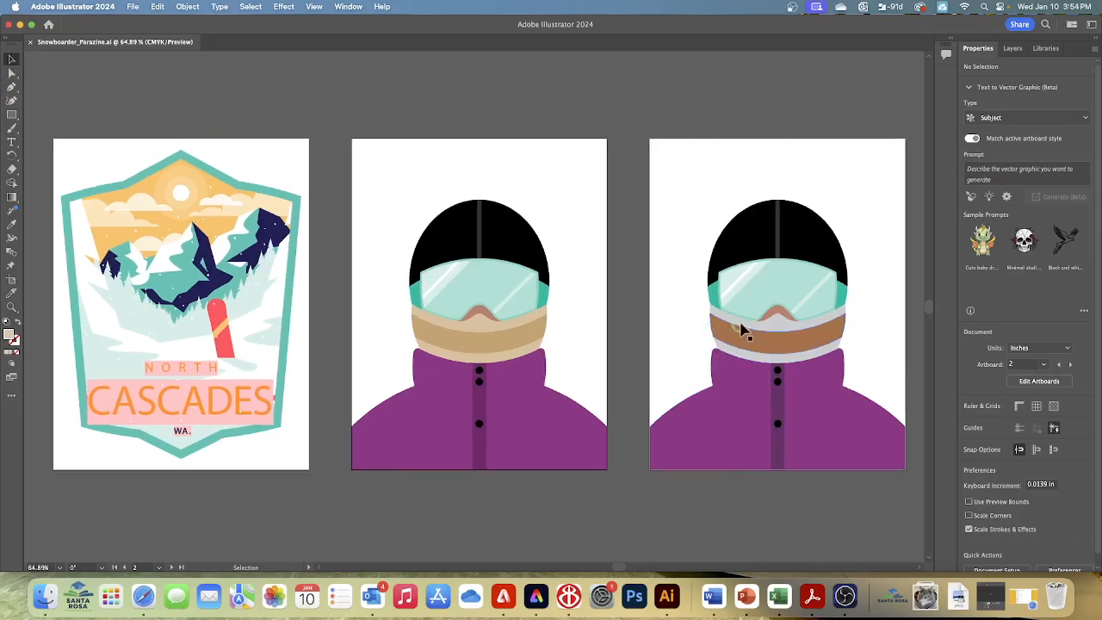
{"action": "left_click", "coordinate": [783, 334]}
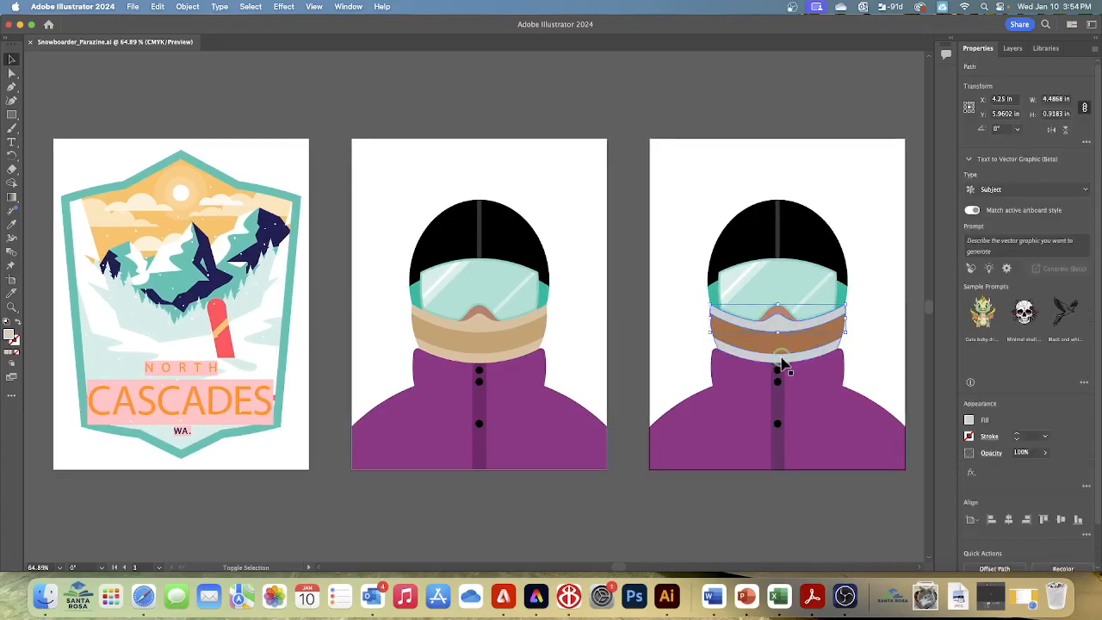
{"action": "left_click", "coordinate": [781, 364]}
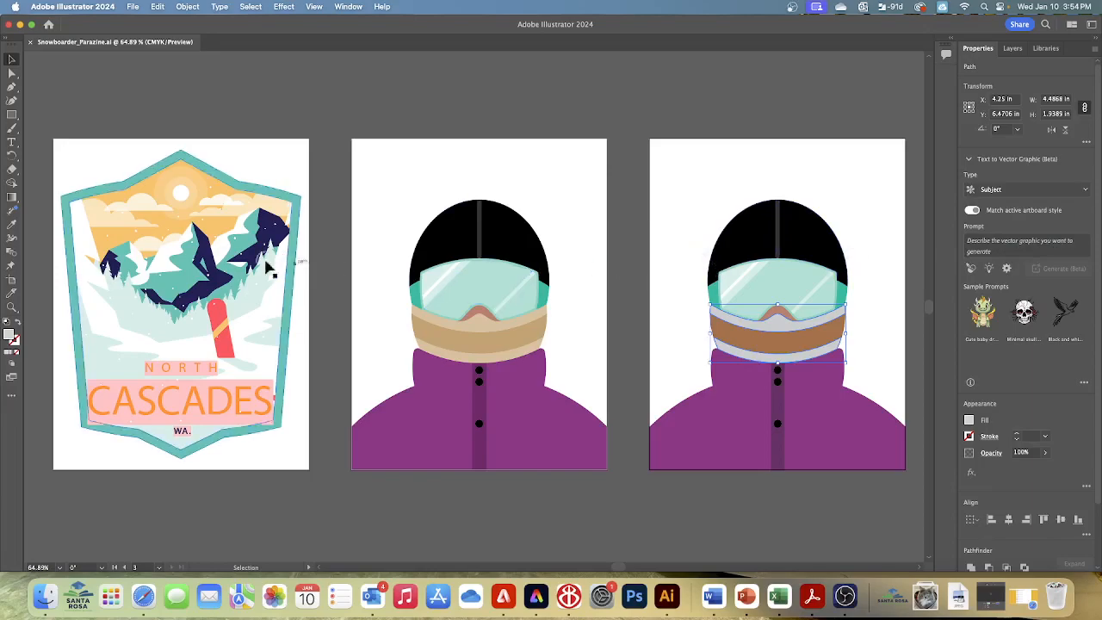
{"action": "scroll", "coordinate": [33, 215], "scroll_direction": "up", "scroll_amount": 1}
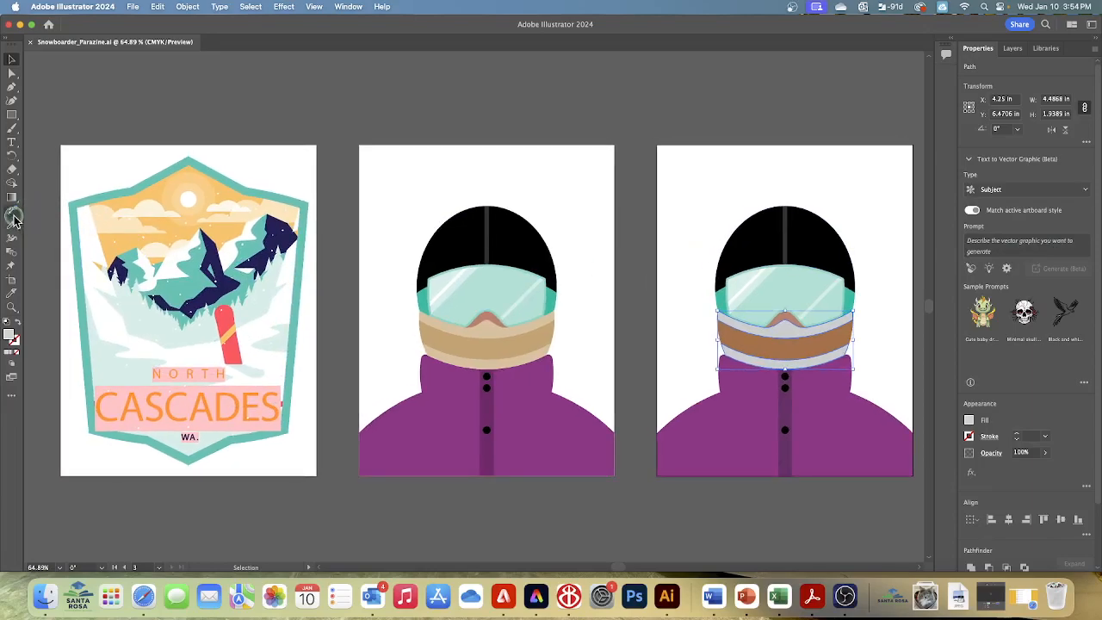
{"action": "left_click", "coordinate": [10, 297]}
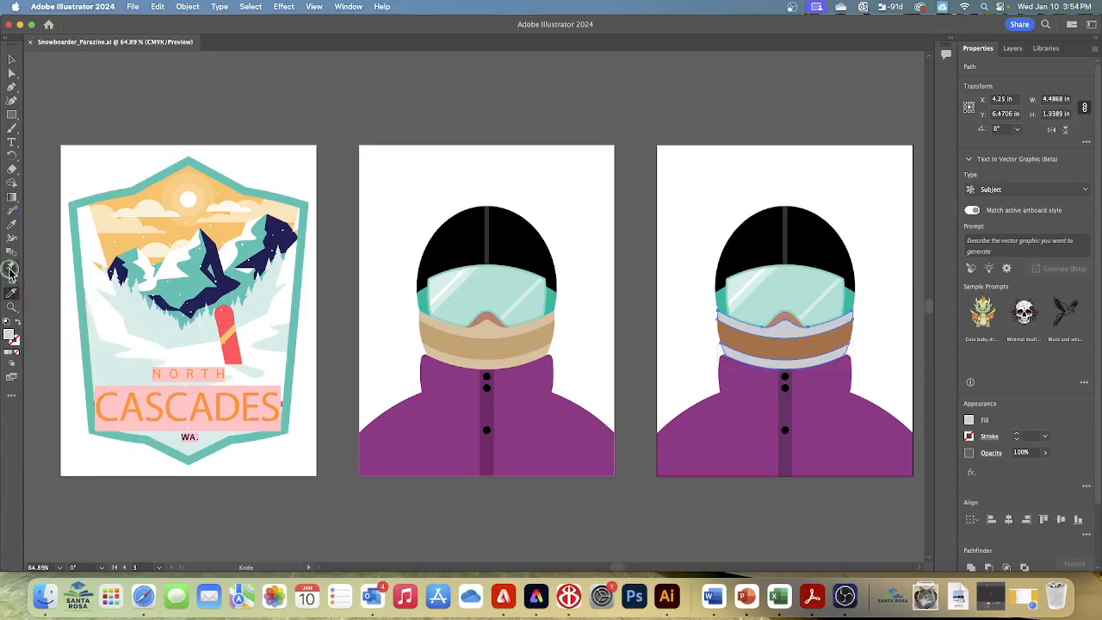
{"action": "left_click", "coordinate": [12, 226]}
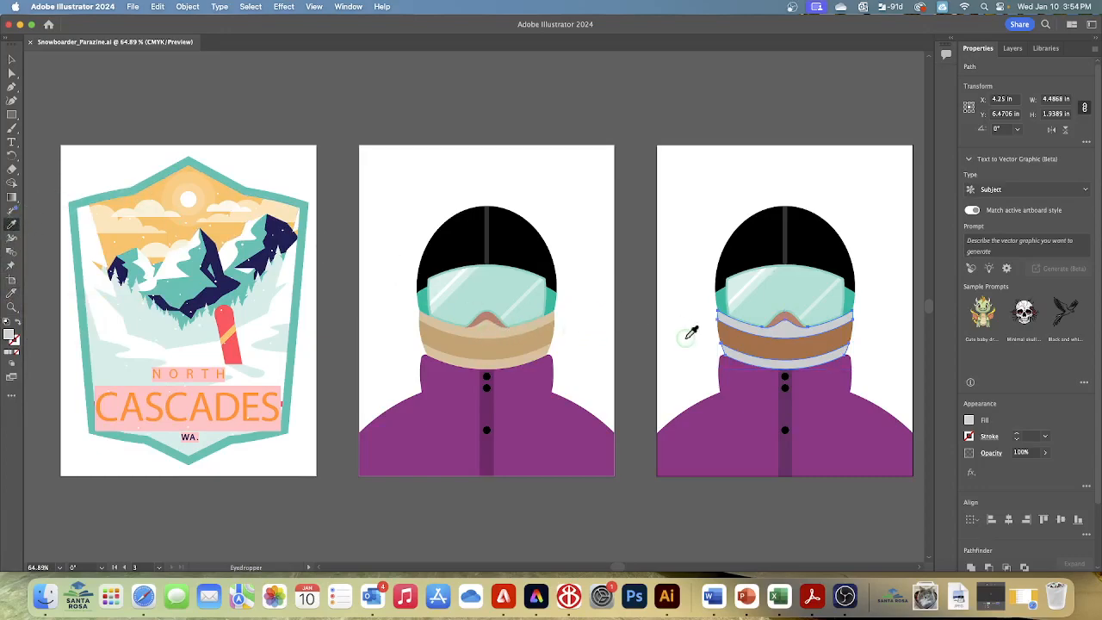
{"action": "left_click", "coordinate": [490, 324]}
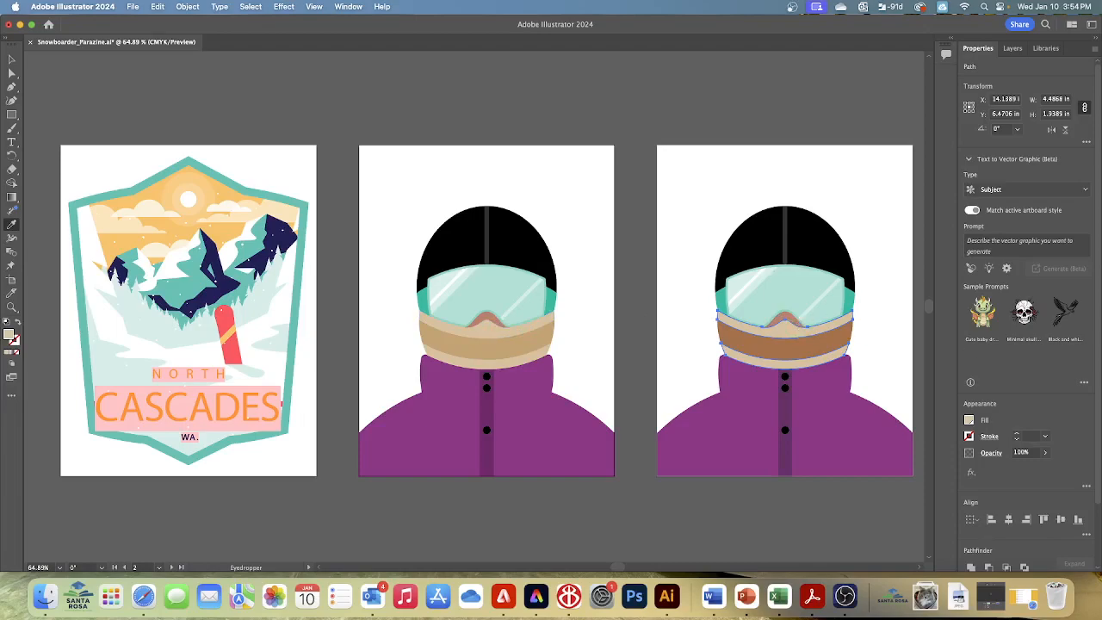
Deselect the recoloured strips and save the document
{"action": "left_click", "coordinate": [11, 58]}
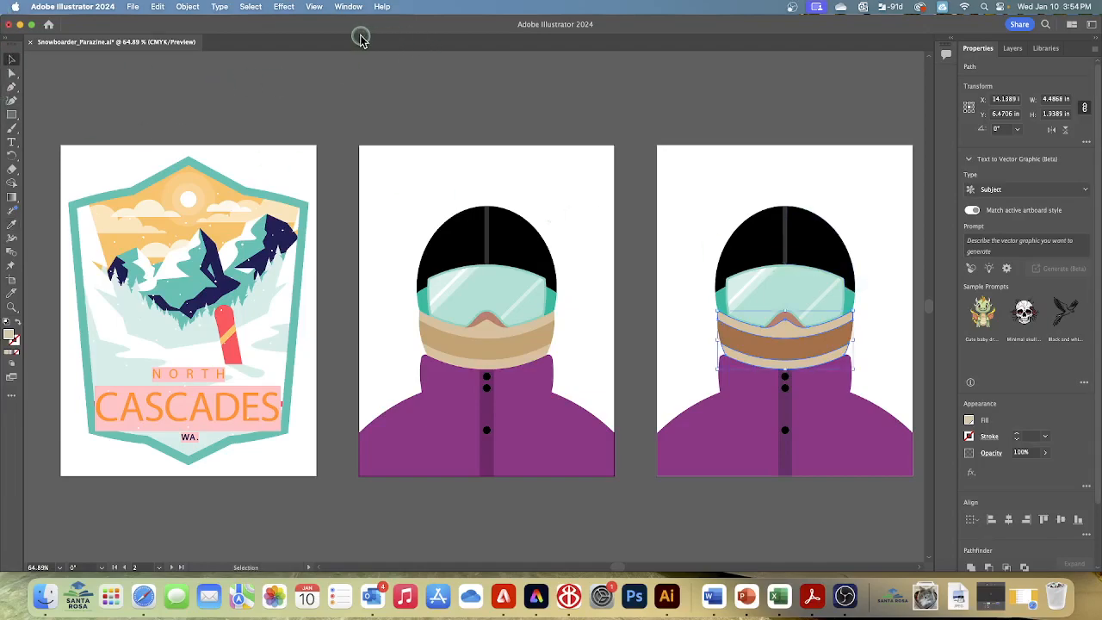
{"action": "left_click", "coordinate": [252, 7]}
{"action": "left_click", "coordinate": [255, 51]}
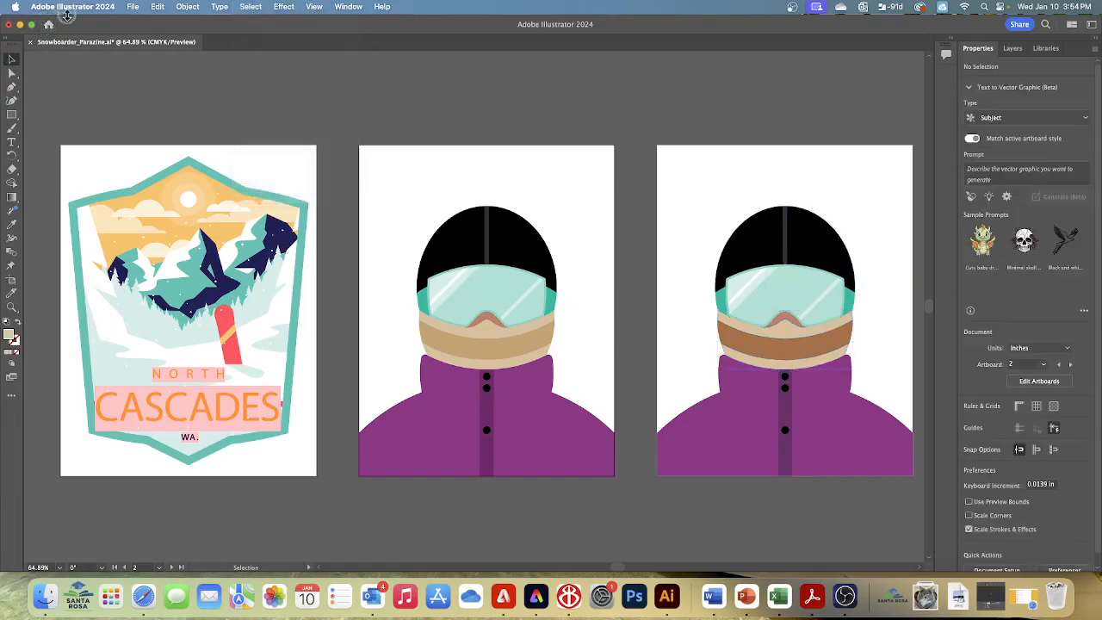
{"action": "left_click", "coordinate": [132, 7]}
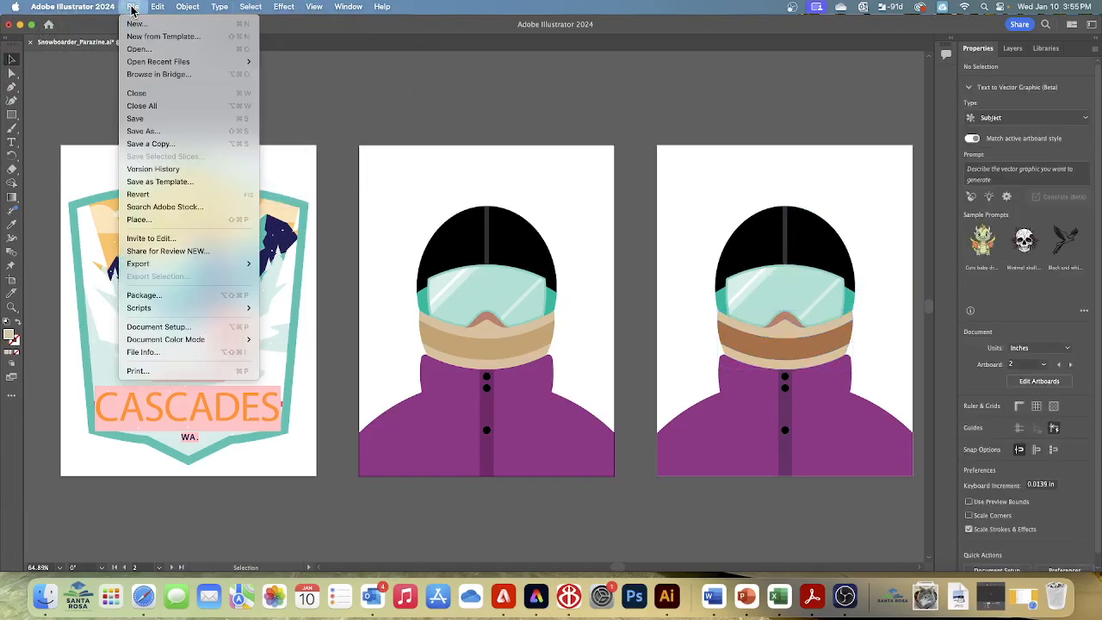
{"action": "left_click", "coordinate": [138, 118]}
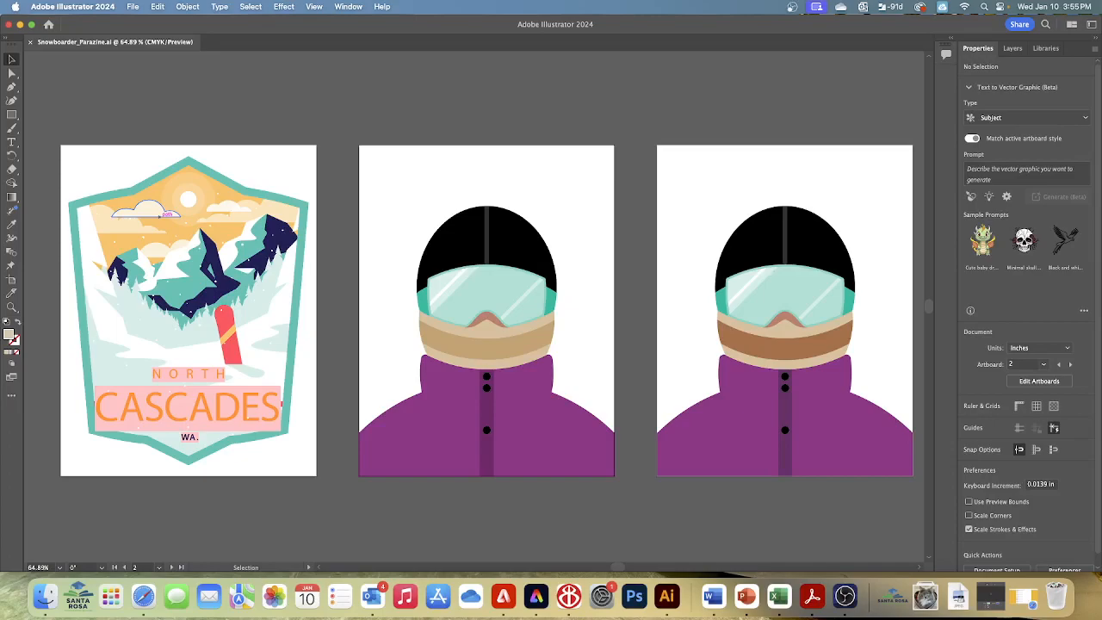
Show the Swatches panel, place it above the artboards and enlarge it to fit all the swatches
{"action": "left_click", "coordinate": [349, 7]}
{"action": "scroll", "coordinate": [383, 315], "scroll_direction": "down", "scroll_amount": 5}
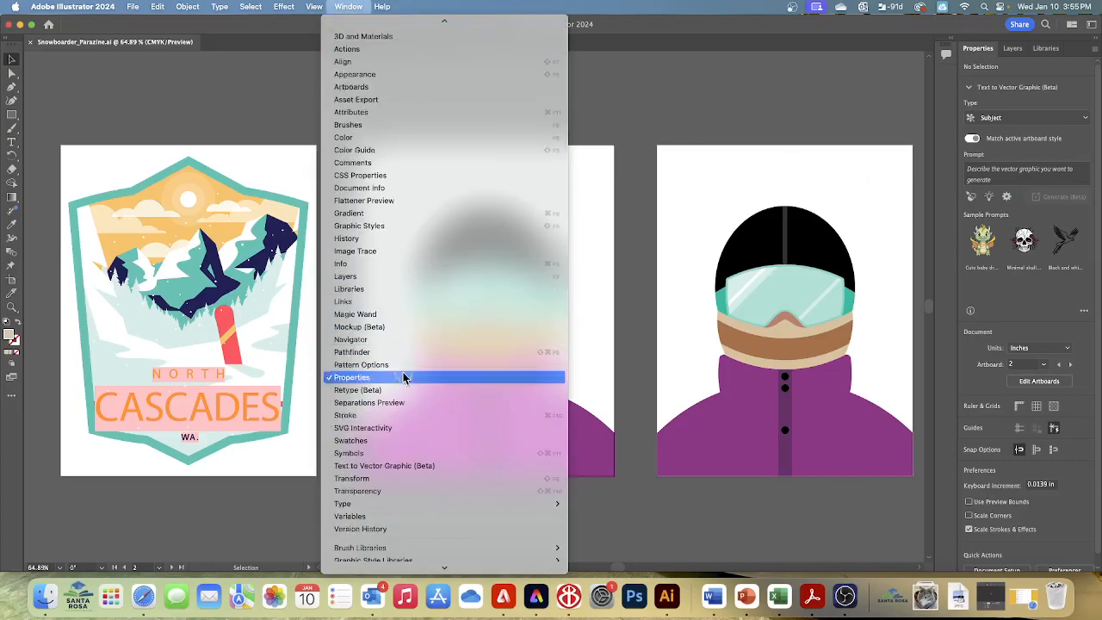
{"action": "left_click", "coordinate": [379, 440]}
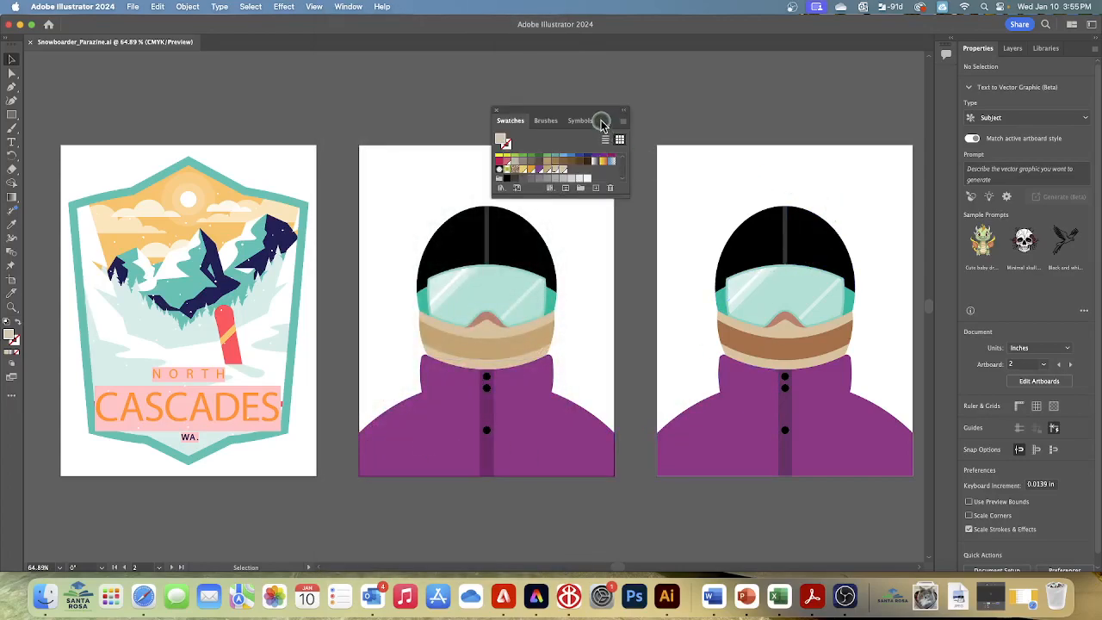
{"action": "left_click_drag", "start_coordinate": [595, 111], "coordinate": [660, 320]}
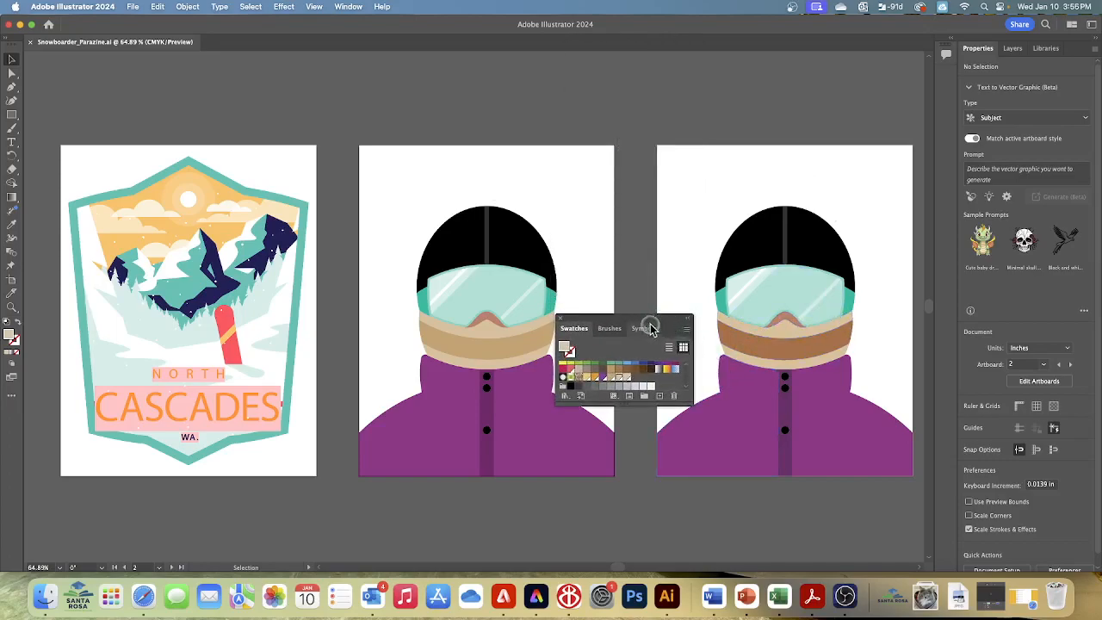
{"action": "left_click_drag", "start_coordinate": [640, 315], "coordinate": [667, 55]}
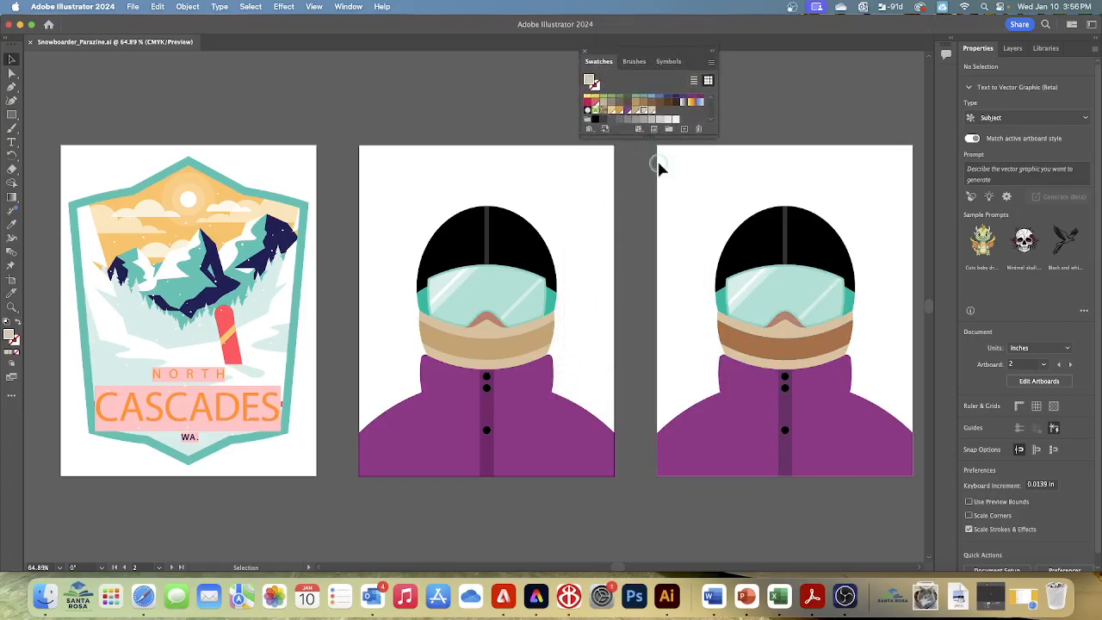
{"action": "left_click_drag", "start_coordinate": [640, 138], "coordinate": [640, 231]}
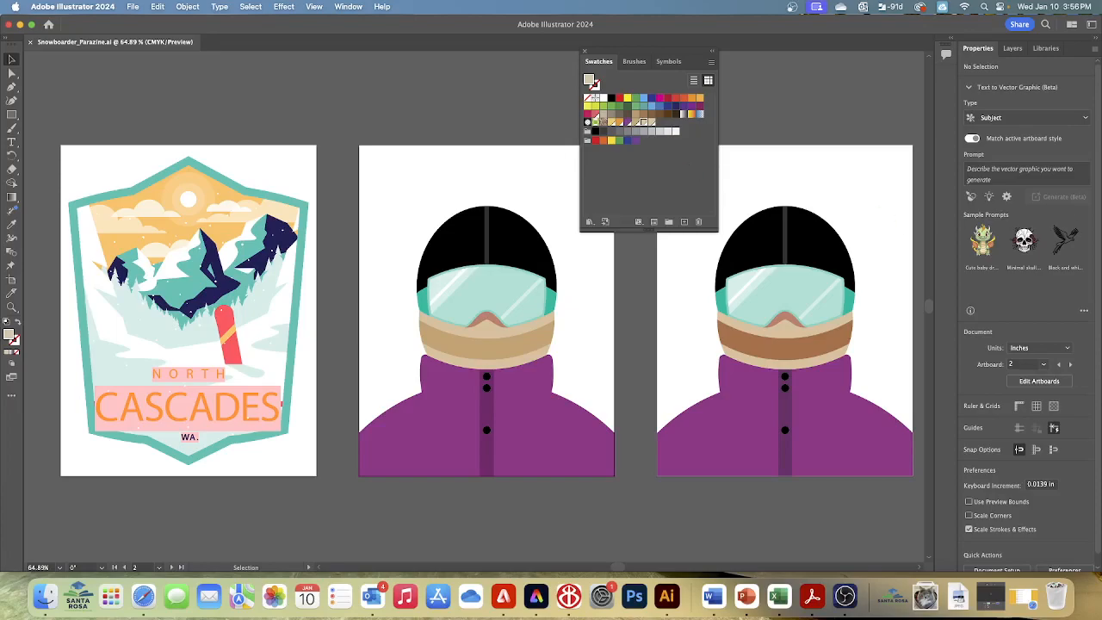
Group the custom light yellow, orange, purple and beige swatches into a new color group named Snowboarding
{"action": "left_click", "coordinate": [859, 207]}
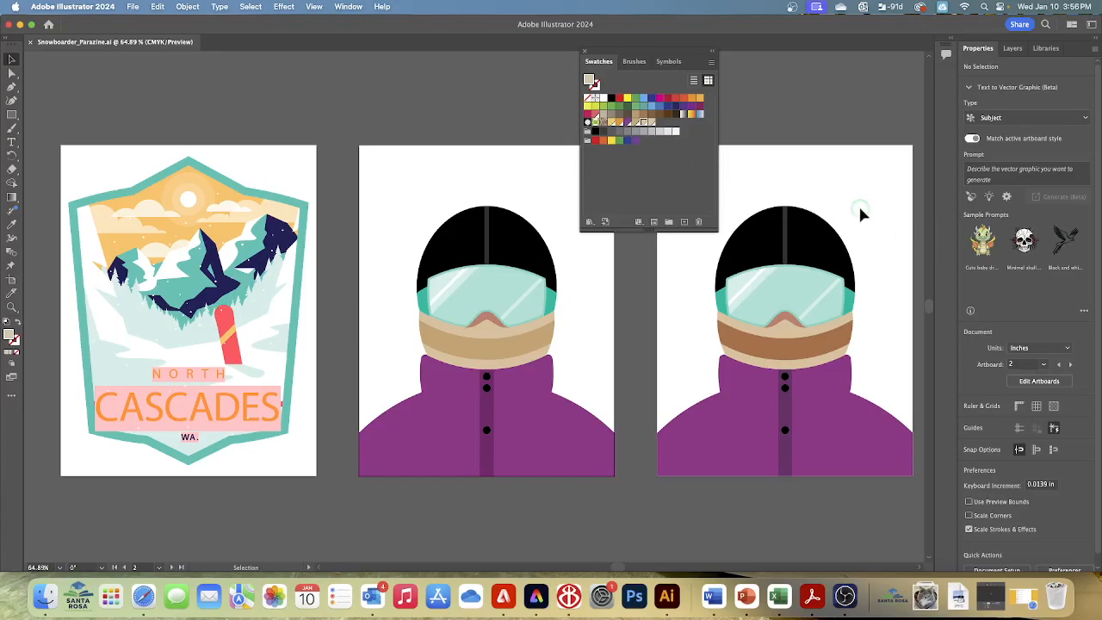
{"action": "left_click", "coordinate": [611, 124]}
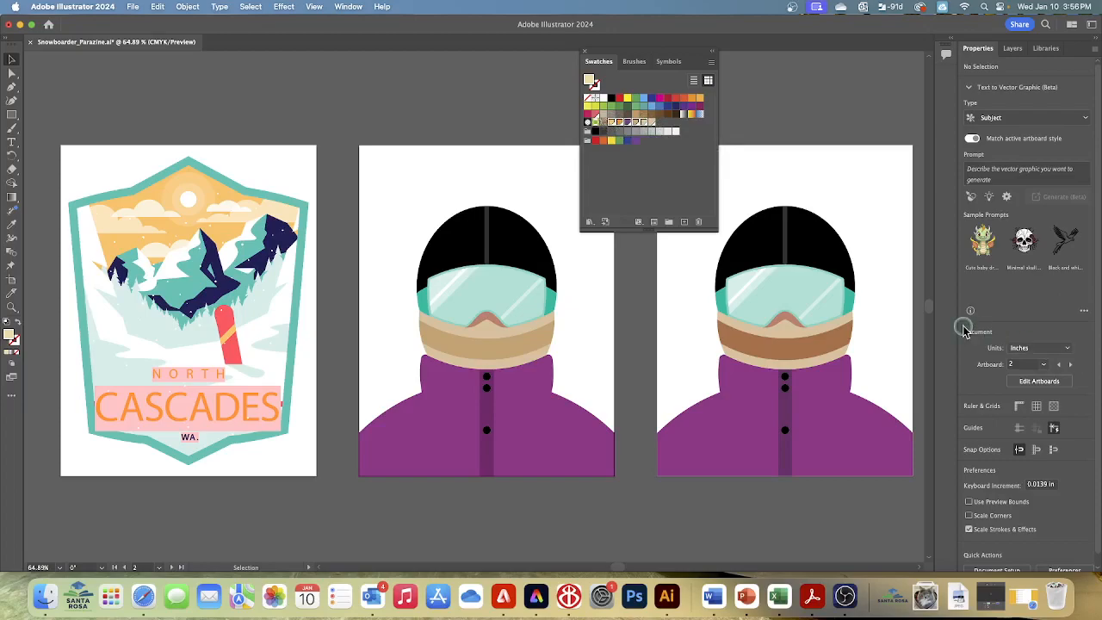
{"action": "left_click", "coordinate": [668, 222]}
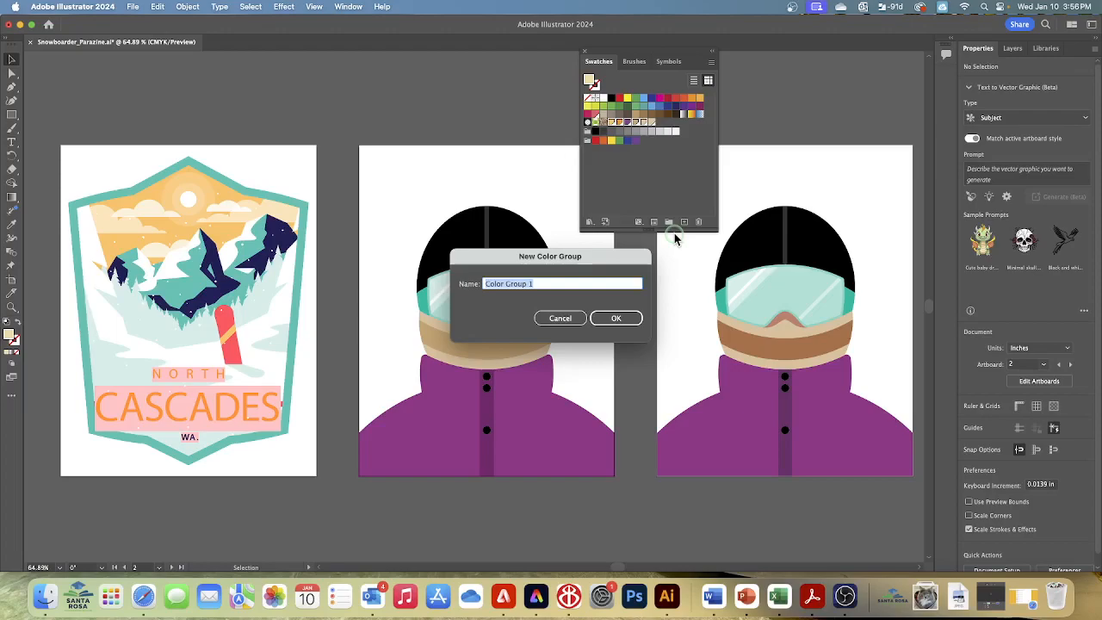
{"action": "type", "text": "Snowboarding"}
{"action": "left_click", "coordinate": [615, 318]}
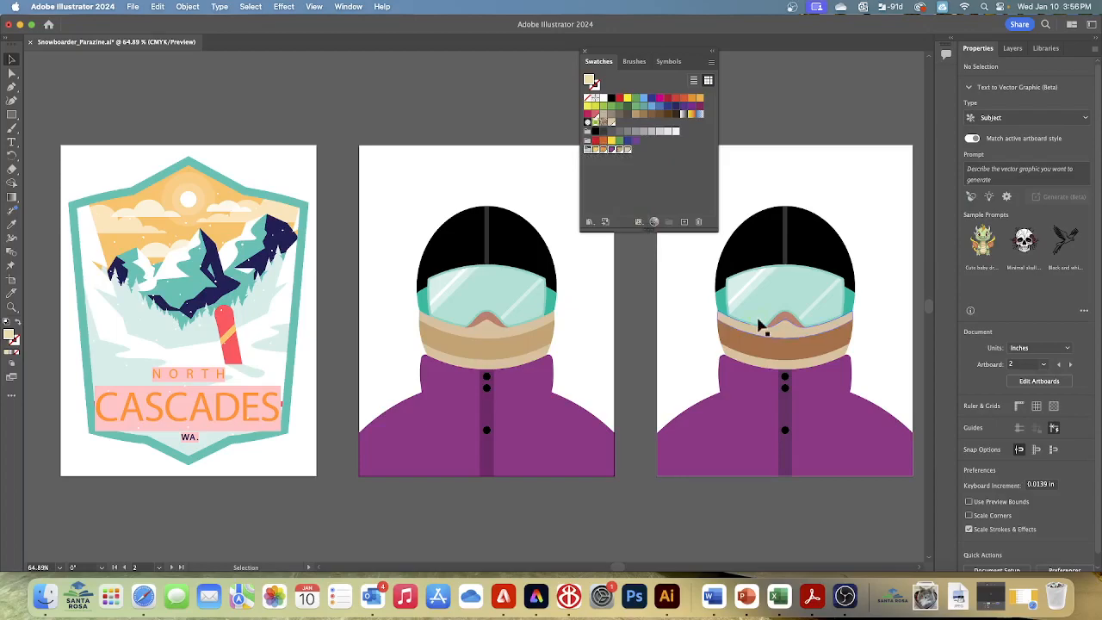
Try moving the last beige swatch out of the Snowboarding color group and repositioning it among the ungrouped swatches
{"action": "left_click", "coordinate": [12, 60]}
{"action": "left_click", "coordinate": [647, 183]}
{"action": "left_click", "coordinate": [627, 151]}
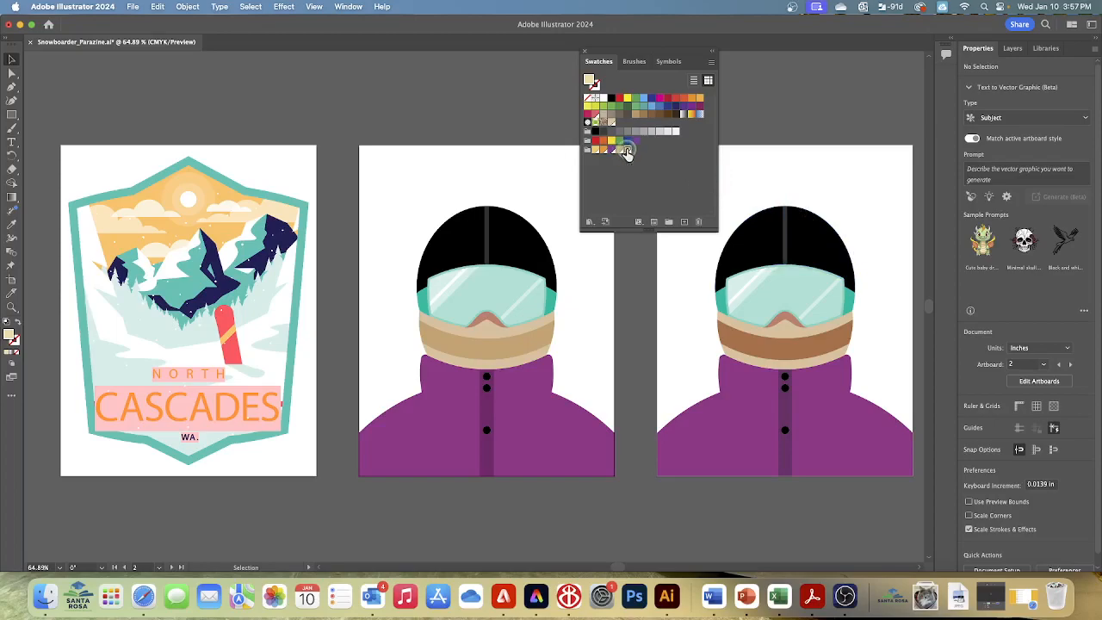
{"action": "left_click_drag", "start_coordinate": [626, 152], "coordinate": [706, 138]}
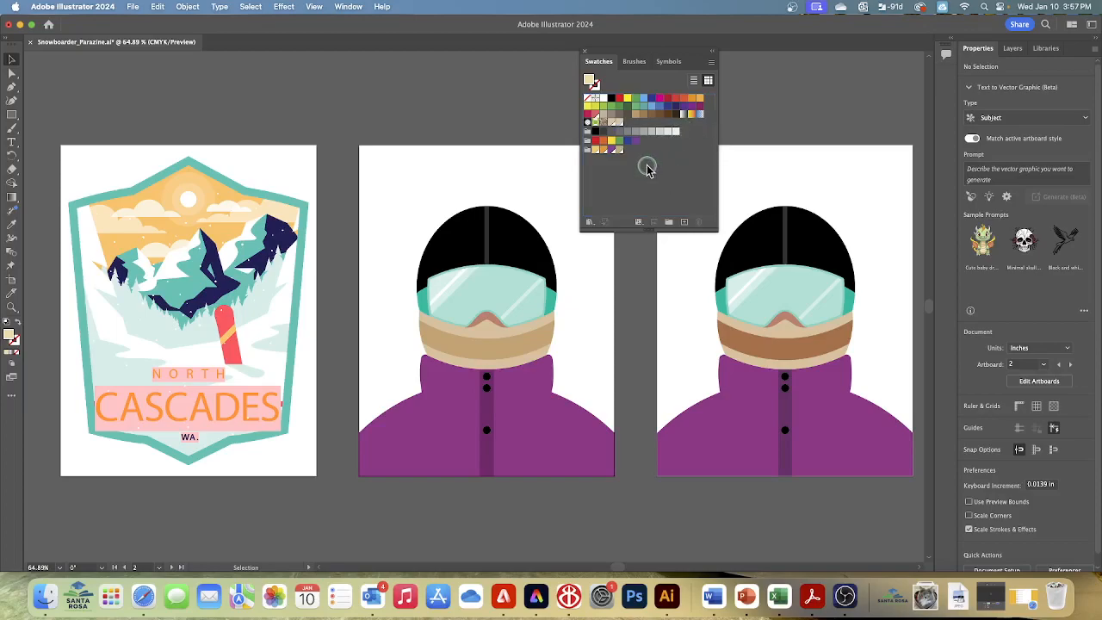
{"action": "left_click_drag", "start_coordinate": [620, 121], "coordinate": [682, 133]}
Undo the swatch moves to put the beige swatch back in the Snowboarding color group
{"action": "left_click", "coordinate": [157, 8]}
{"action": "left_click", "coordinate": [155, 23]}
{"action": "left_click", "coordinate": [158, 8]}
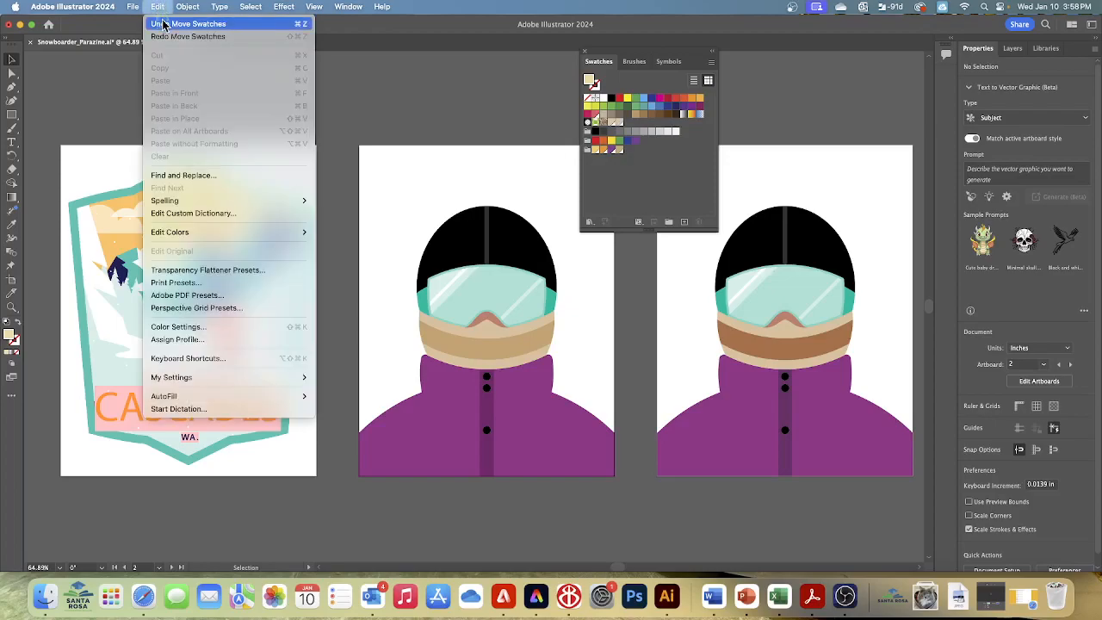
{"action": "left_click", "coordinate": [163, 24]}
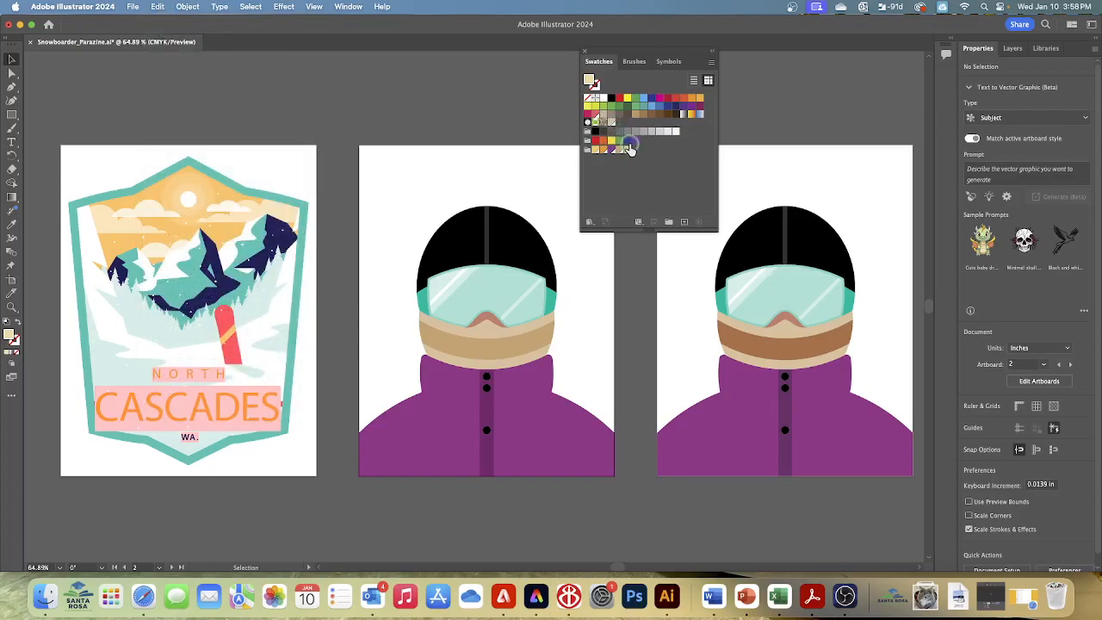
Move the last beige swatch out of the Snowboarding color group and close the Swatches panel
{"action": "left_click_drag", "start_coordinate": [629, 148], "coordinate": [680, 131]}
{"action": "left_click", "coordinate": [586, 52]}
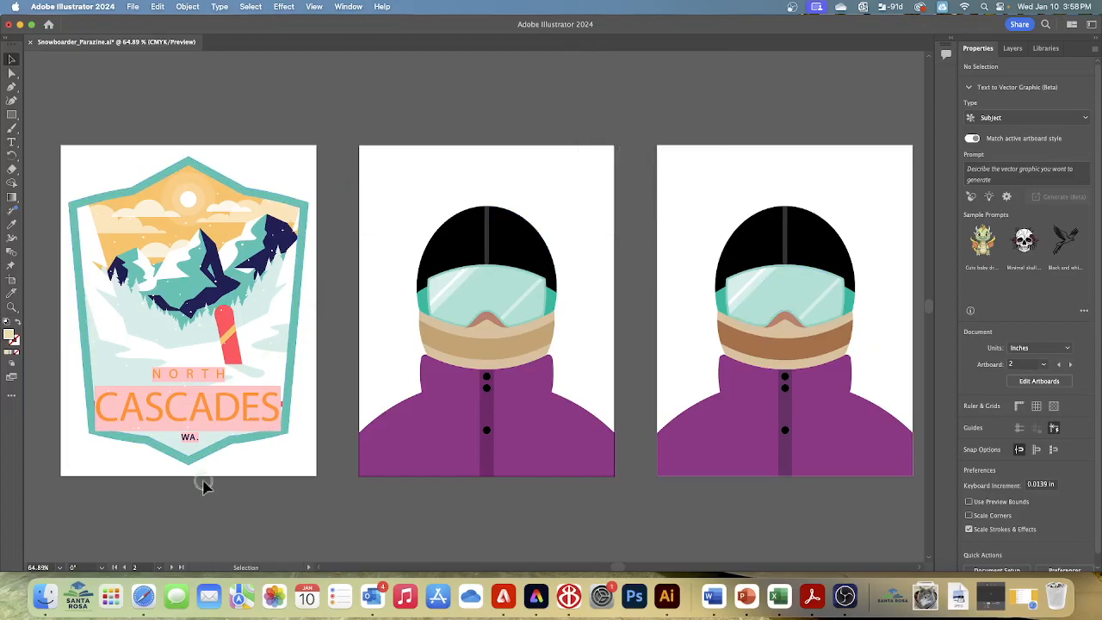
Set the Color Guide's base color to the green fill of the goggle strap group on artboard 3
{"action": "left_click", "coordinate": [159, 568]}
{"action": "left_click", "coordinate": [174, 556]}
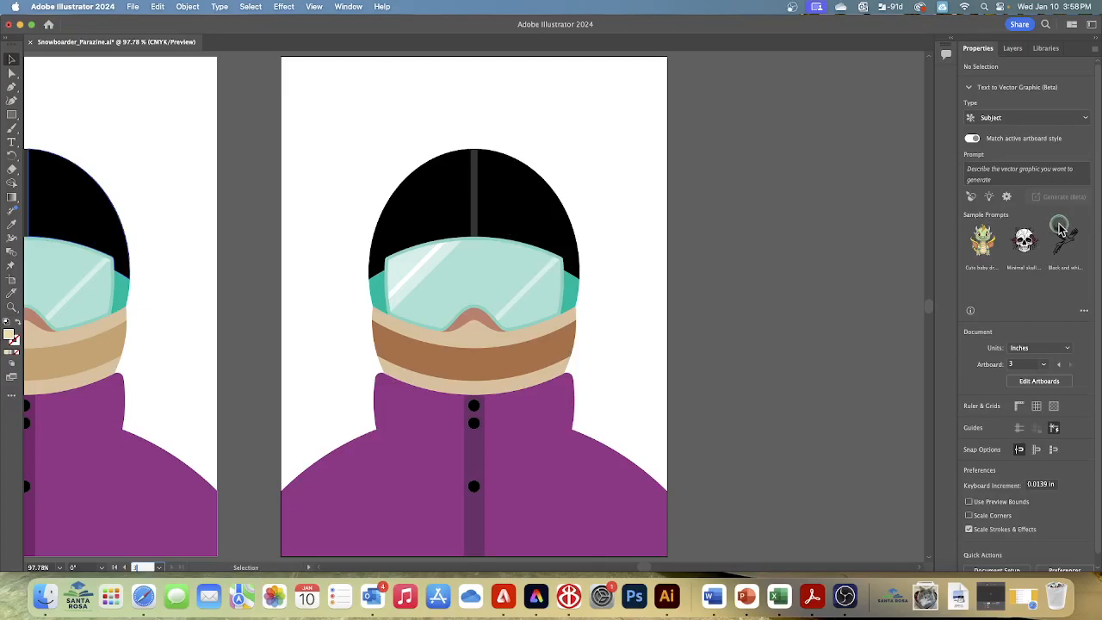
{"action": "left_click", "coordinate": [573, 294]}
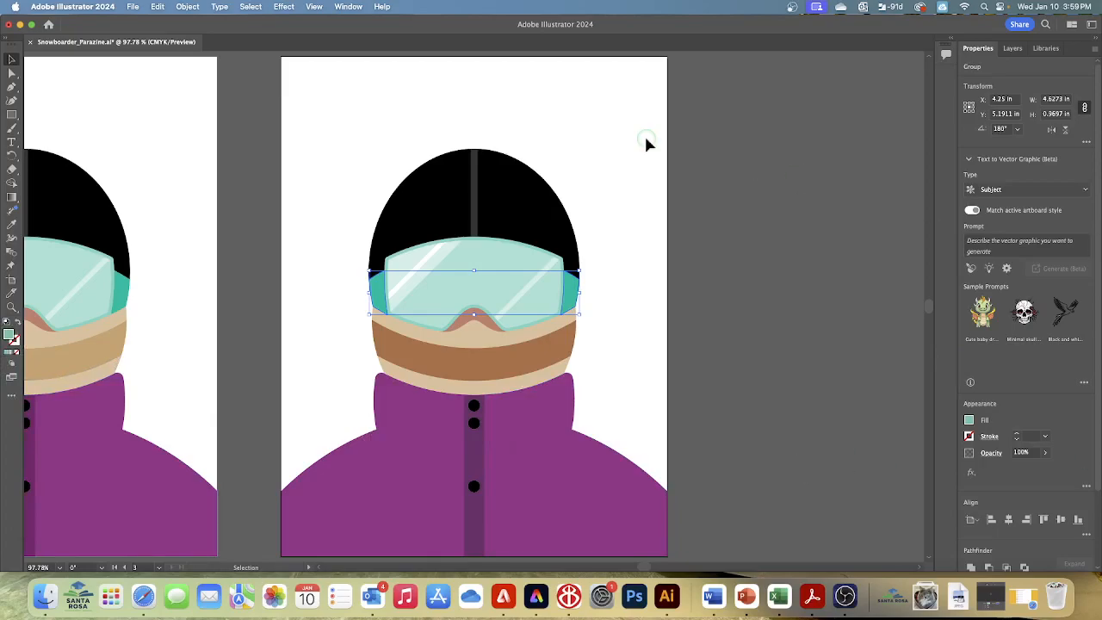
{"action": "left_click", "coordinate": [350, 7]}
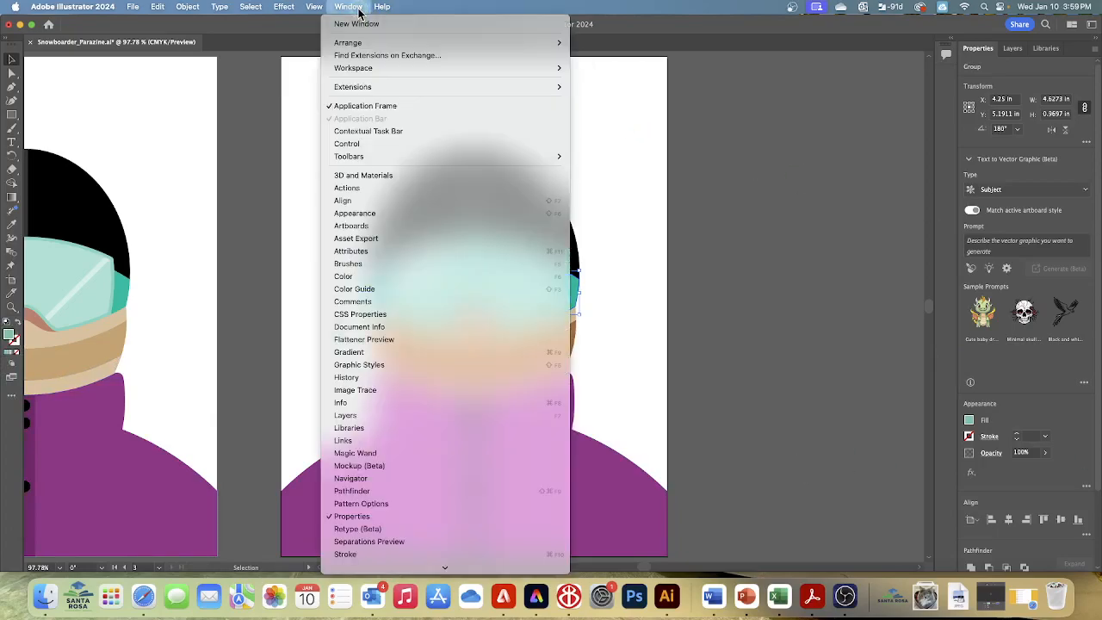
{"action": "left_click", "coordinate": [361, 289]}
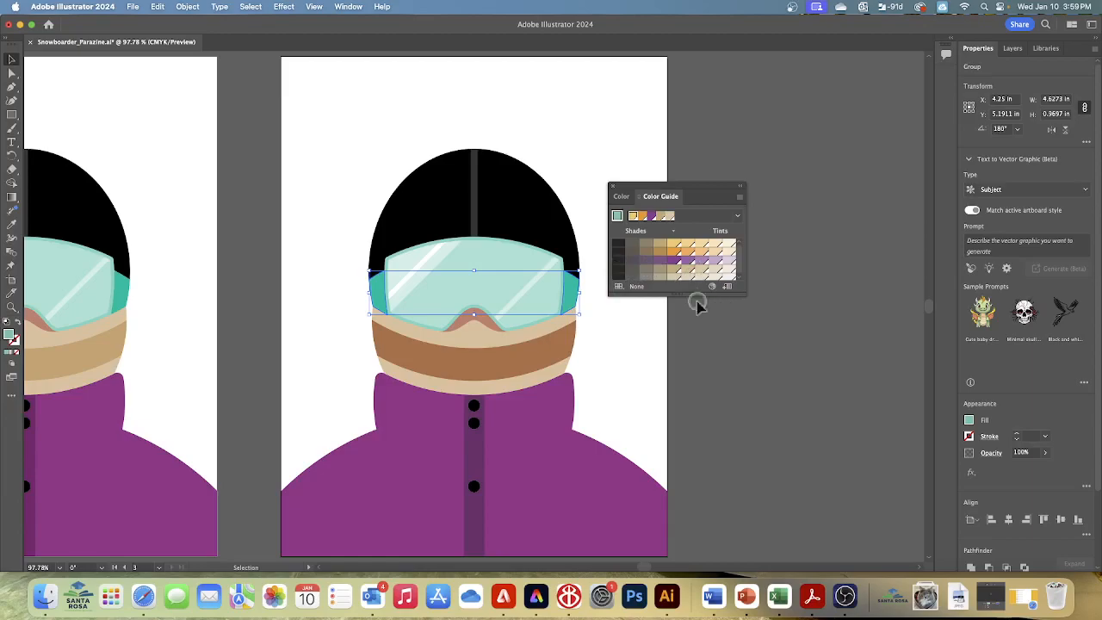
{"action": "left_click", "coordinate": [616, 216]}
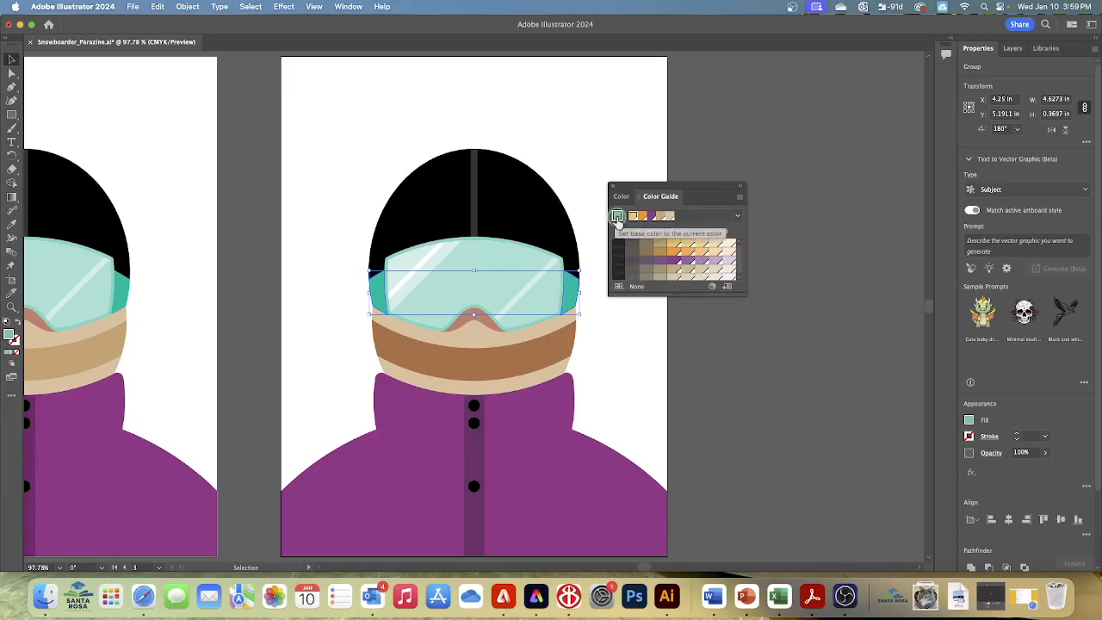
{"action": "left_click", "coordinate": [616, 216]}
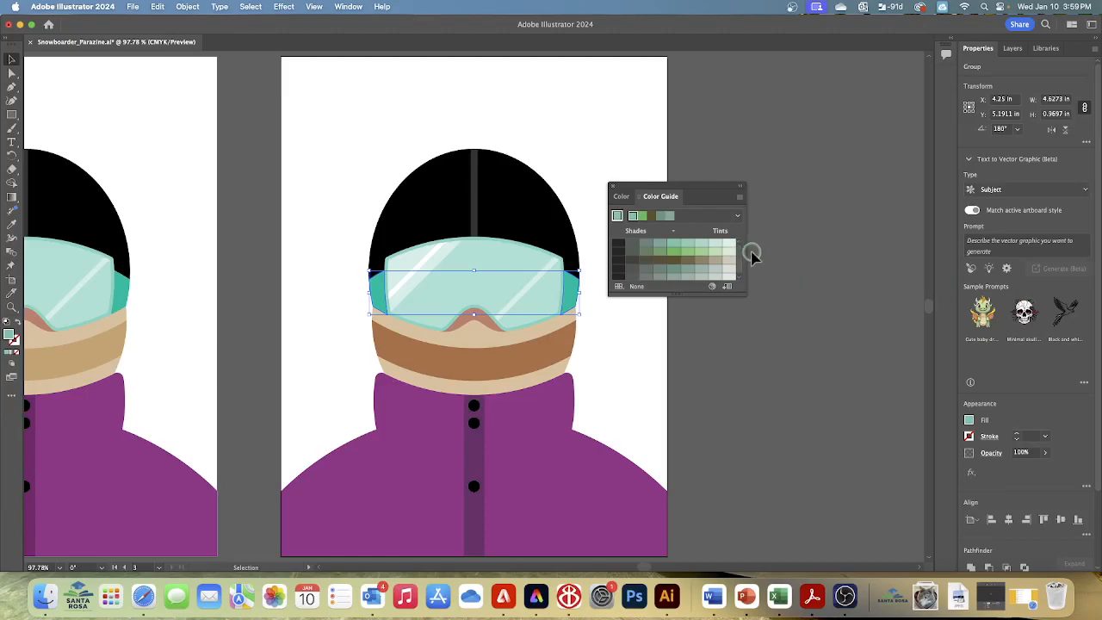
Widen the Color Guide panel and examine the harmony rules available for the green base color
{"action": "left_click_drag", "start_coordinate": [746, 252], "coordinate": [802, 252]}
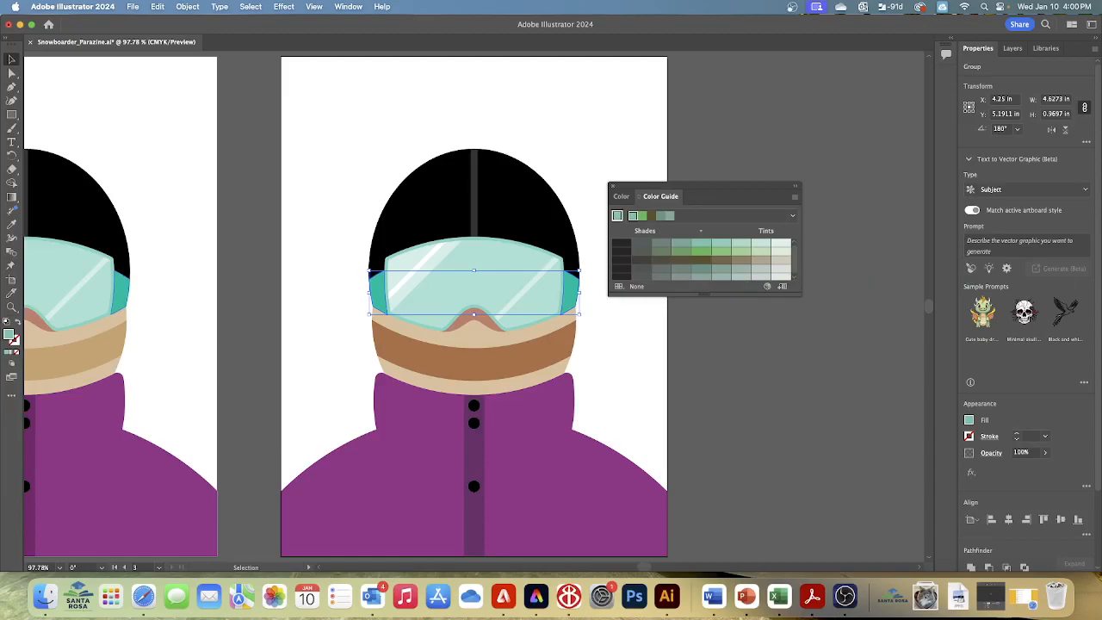
{"action": "left_click", "coordinate": [791, 216]}
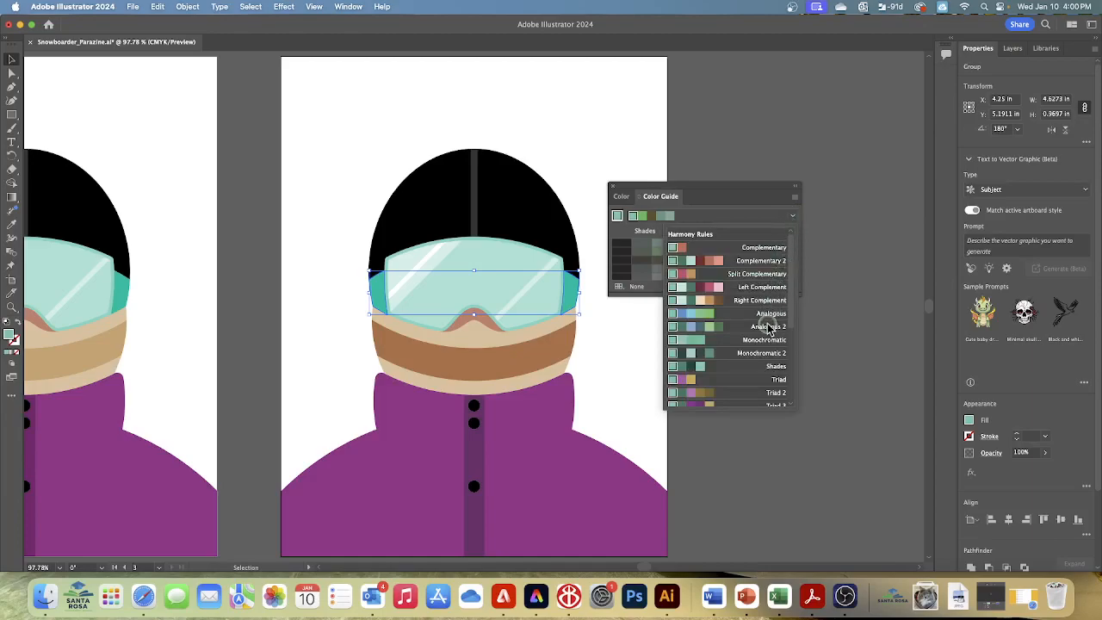
{"action": "scroll", "coordinate": [769, 328], "scroll_direction": "down", "scroll_amount": 5}
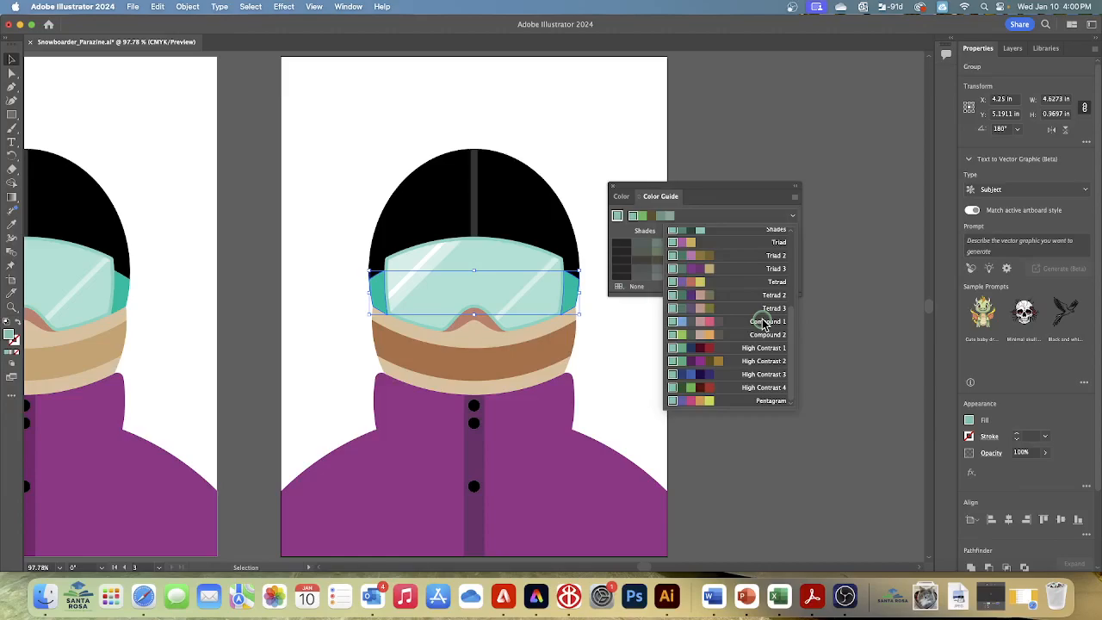
{"action": "scroll", "coordinate": [764, 321], "scroll_direction": "up", "scroll_amount": 5}
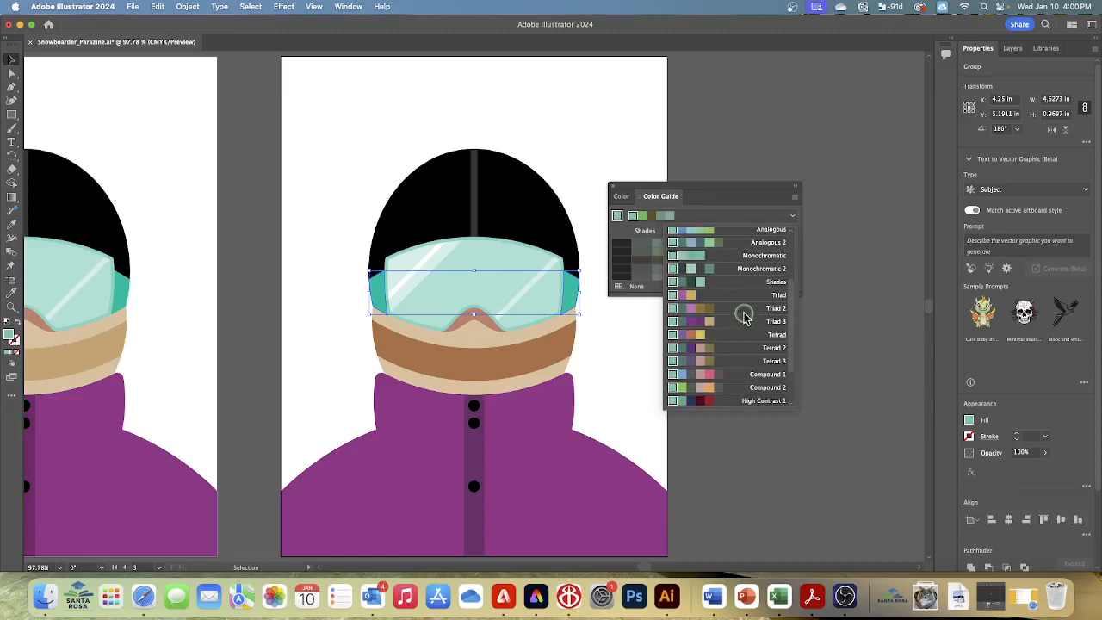
{"action": "scroll", "coordinate": [745, 317], "scroll_direction": "up", "scroll_amount": 3}
{"action": "scroll", "coordinate": [745, 318], "scroll_direction": "up", "scroll_amount": 2}
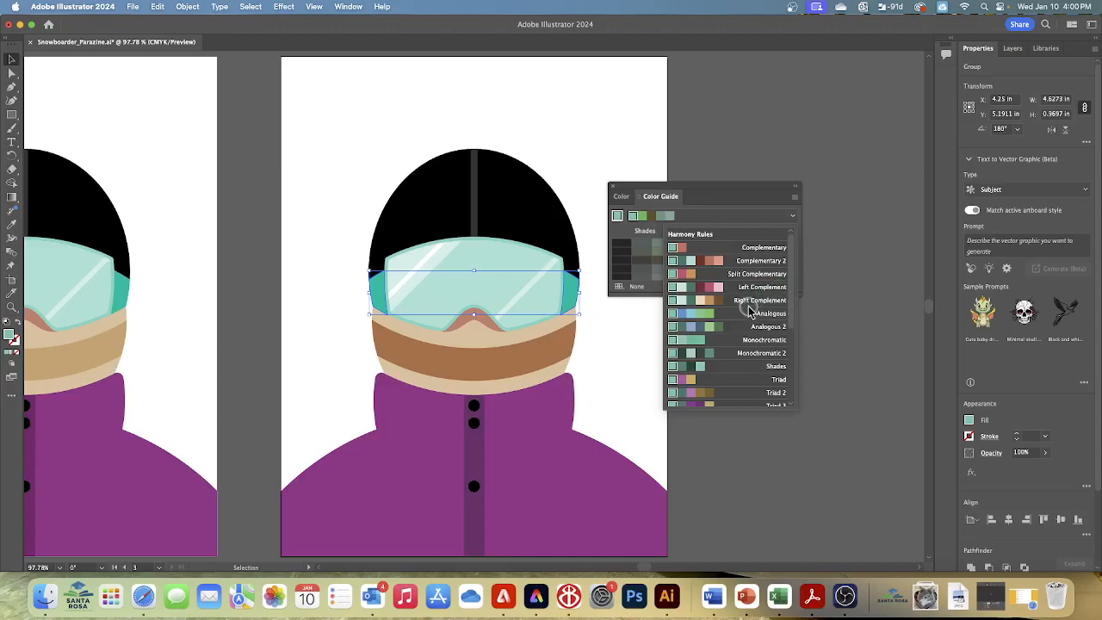
{"action": "left_click", "coordinate": [713, 238]}
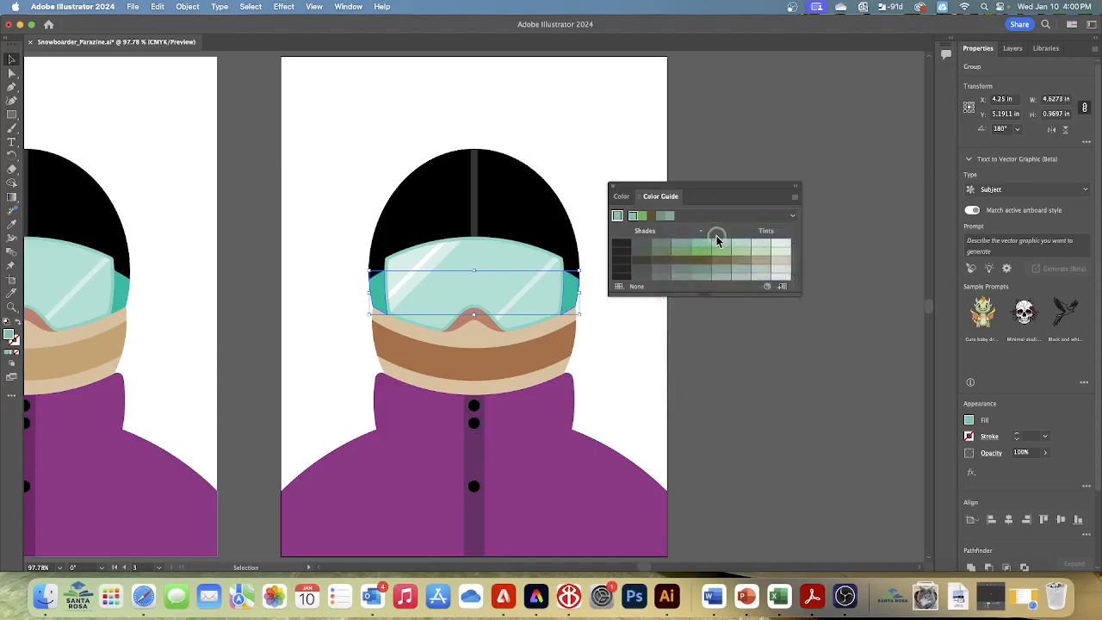
{"action": "left_click", "coordinate": [793, 215]}
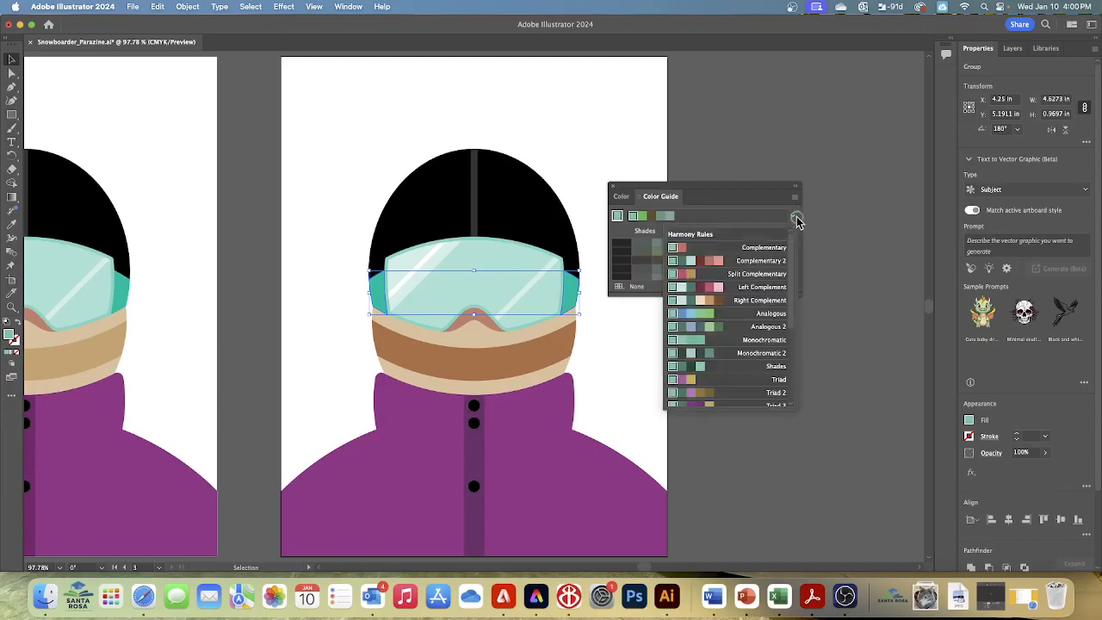
{"action": "left_click", "coordinate": [717, 237]}
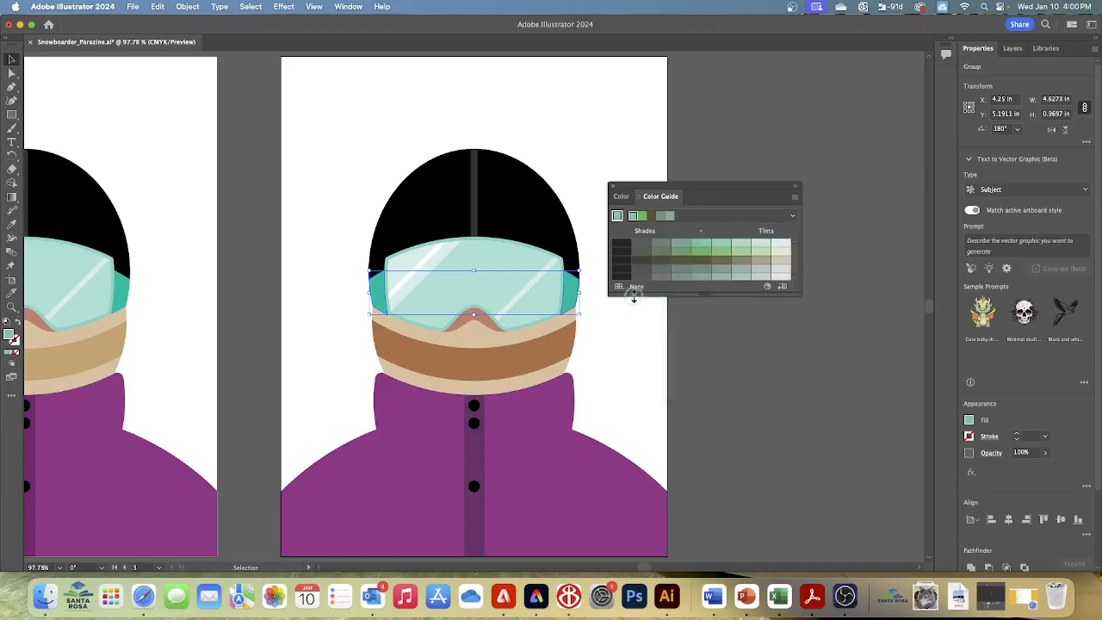
Save the Color Guide's current green and brown harmony as a color group in the Swatches panel
{"action": "left_click", "coordinate": [782, 286]}
Deselect the goggle strap group and close the Color Guide panel
{"action": "left_click", "coordinate": [250, 8]}
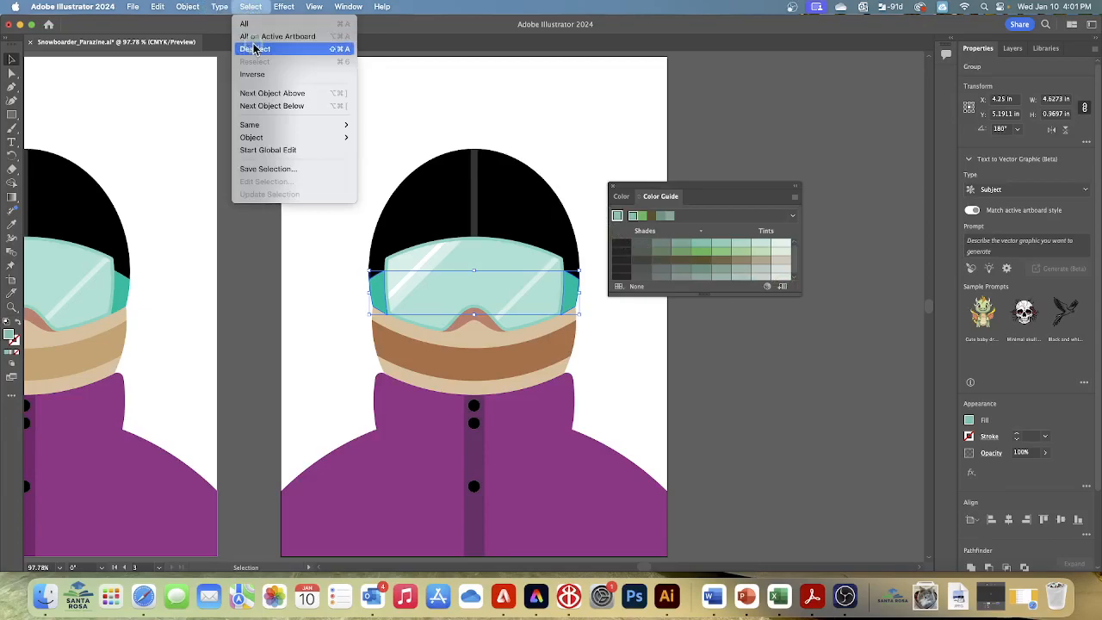
{"action": "left_click", "coordinate": [254, 49]}
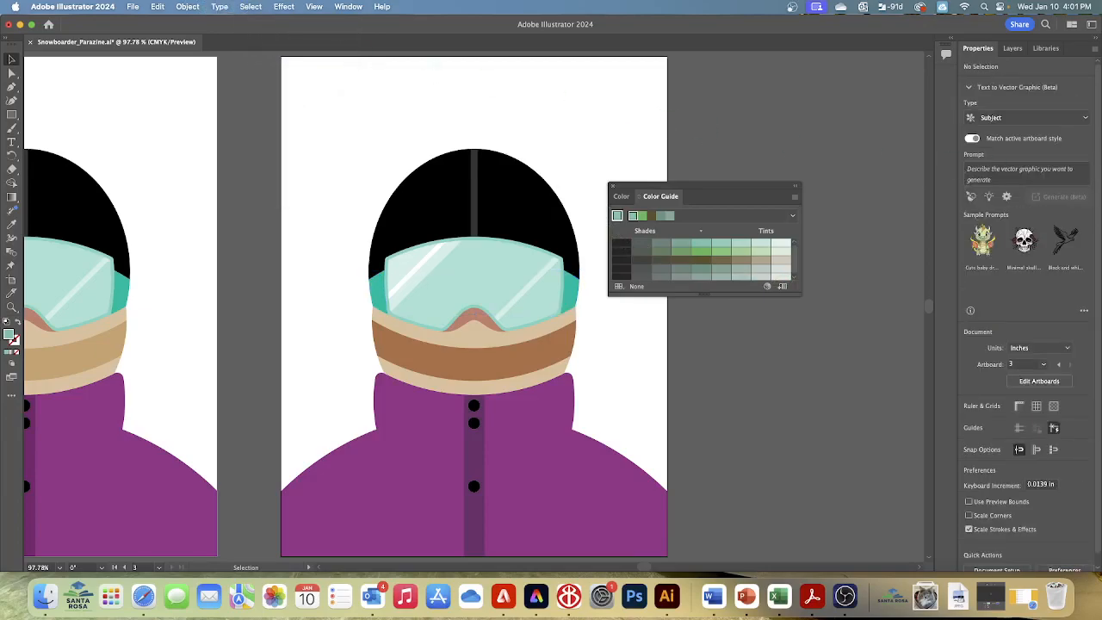
{"action": "left_click", "coordinate": [611, 185]}
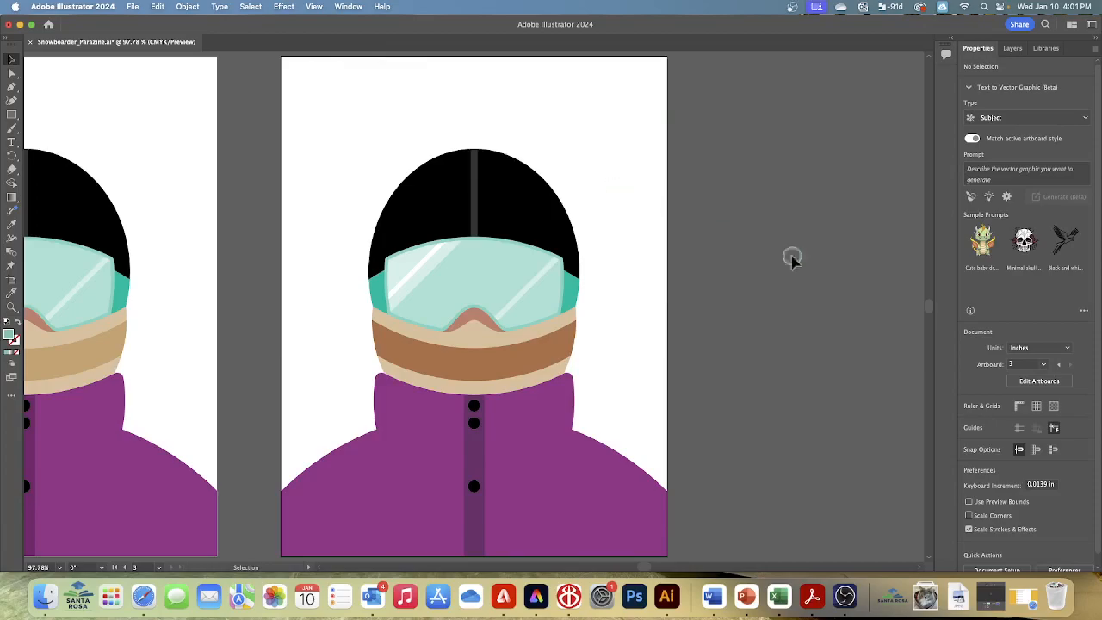